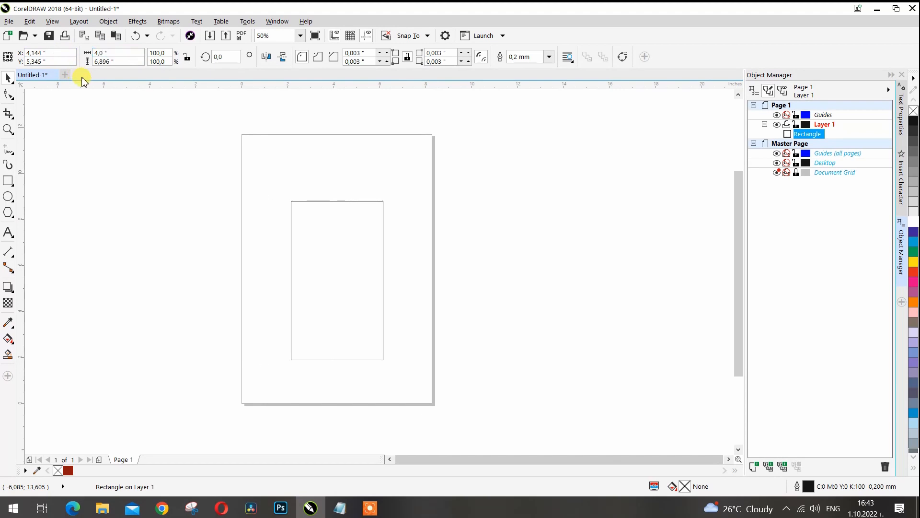
Set the rectangle's height to 6 inches and center it on the page
type("6")
key("Return")
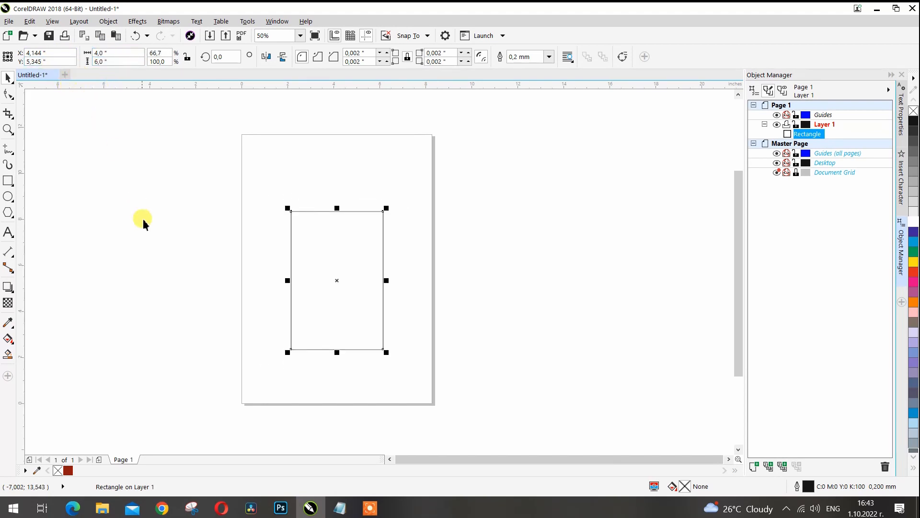
left_click(281, 266)
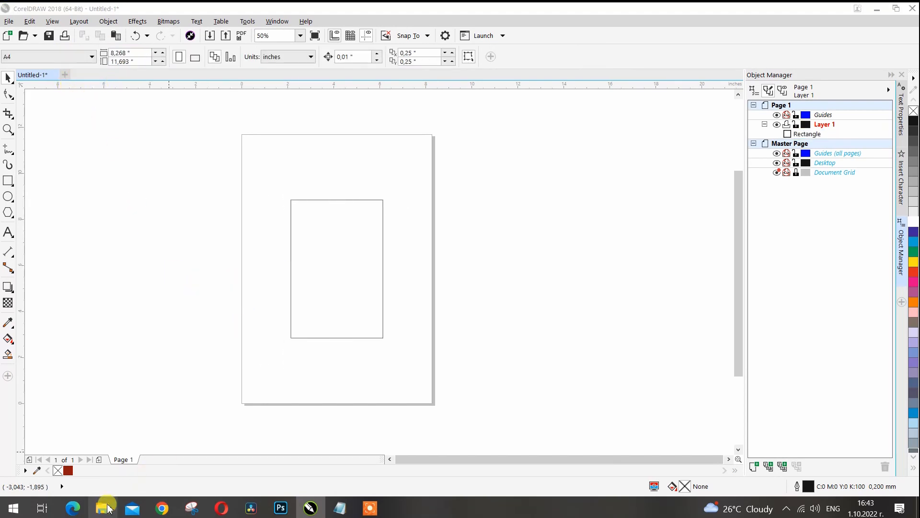
Import the image Wedding Invitation Red Rose Transparent Ink (2) from the Wedding folder in File Explorer into the document
left_click(102, 507)
left_click_drag(729, 232, 229, 276)
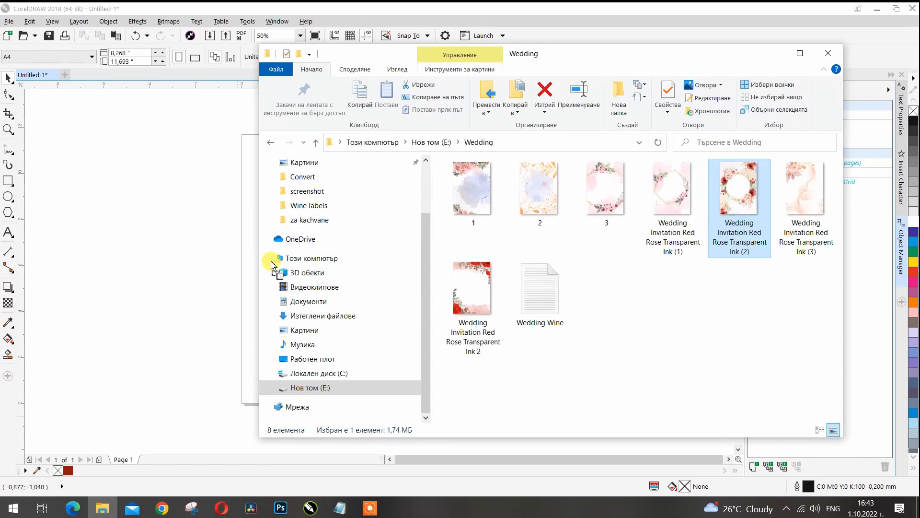
left_click(772, 53)
PowerClip the imported floral image inside the 4 by 6 inch rectangle
right_click(255, 238)
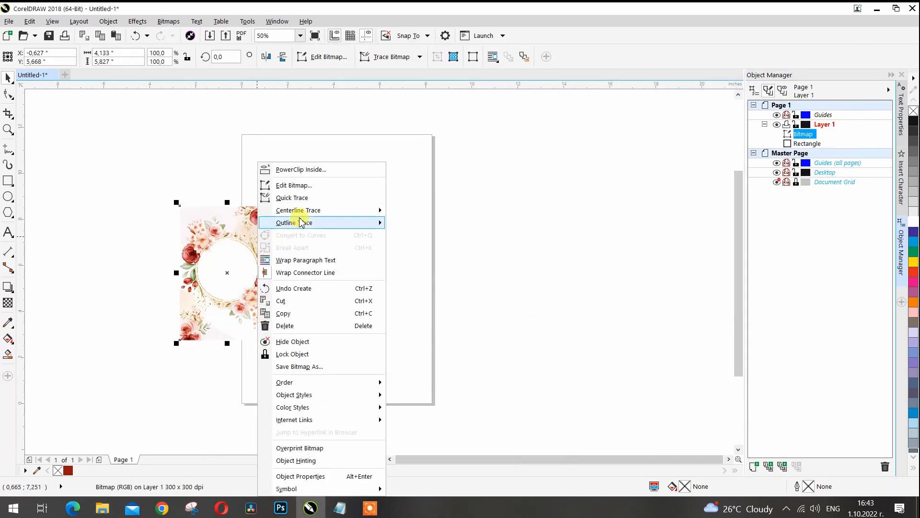
left_click(295, 170)
left_click(312, 269)
Edit the PowerClip contents to enlarge the floral bitmap to about 4.4 by 6.2 inches so it covers the frame, and finish editing
left_click(308, 357)
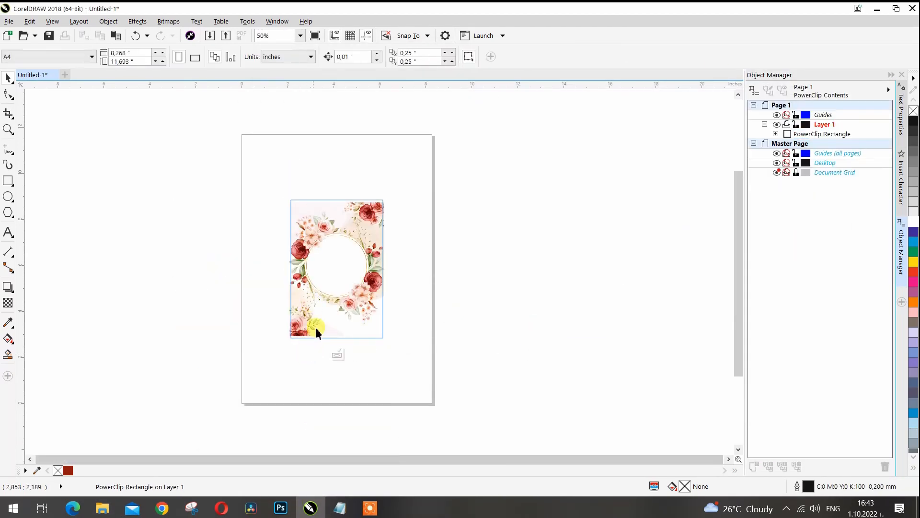
left_click(353, 263)
left_click_drag(386, 339, 393, 347)
left_click(338, 355)
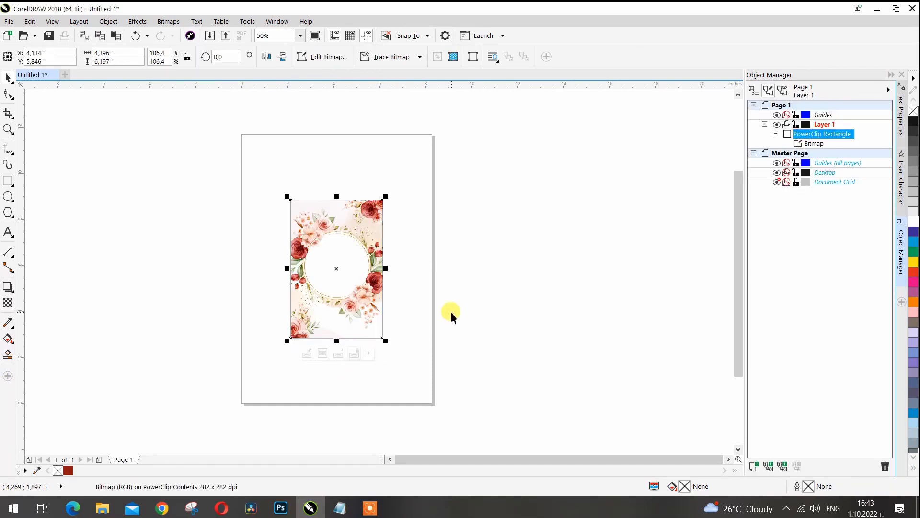
Remove the outline from the PowerClip rectangle by setting its outline width to None
left_click(333, 245)
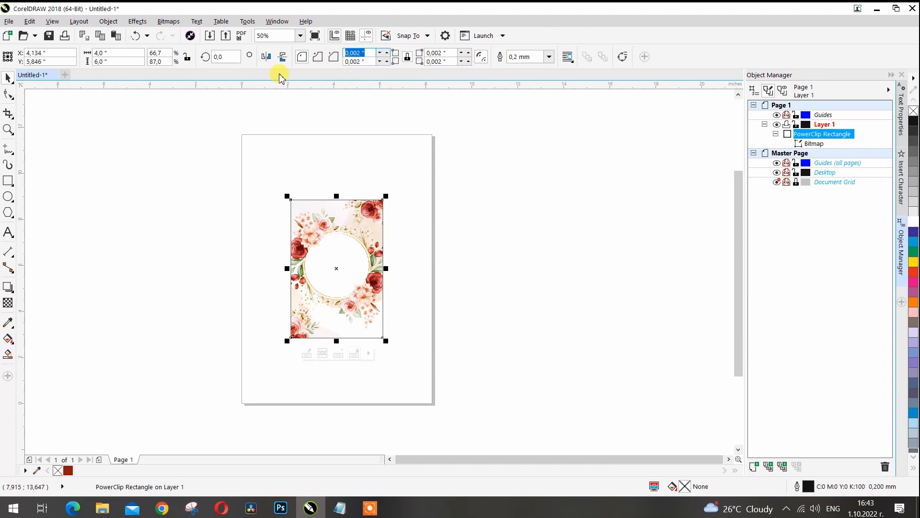
left_click(549, 56)
left_click(520, 97)
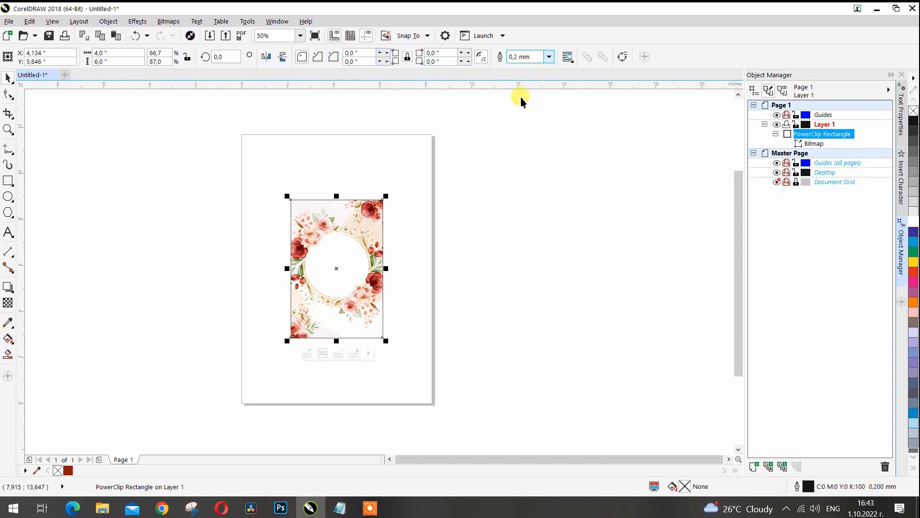
left_click(550, 57)
left_click(450, 161)
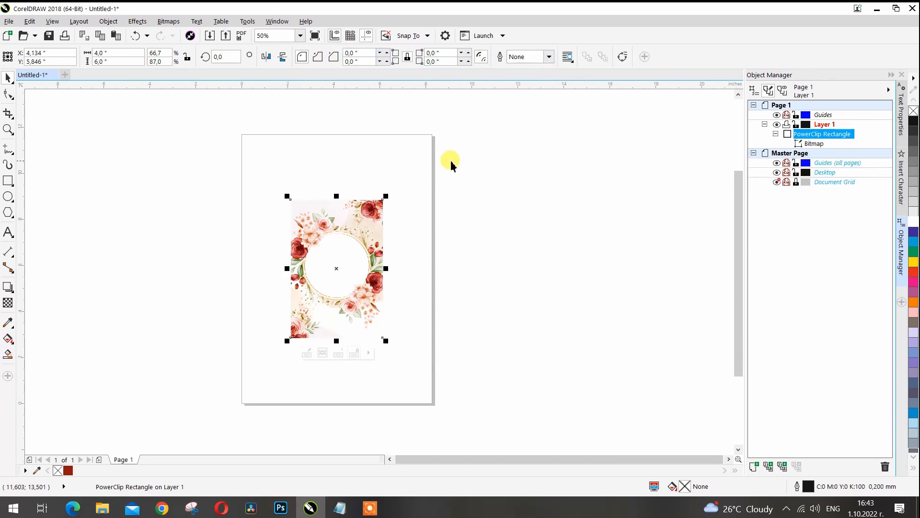
left_click(450, 161)
Switch to the Wedding Wine text in Notepad, copy the line with the couple's names, and return to CorelDRAW
scroll(335, 291, "up", 2)
left_click(340, 507)
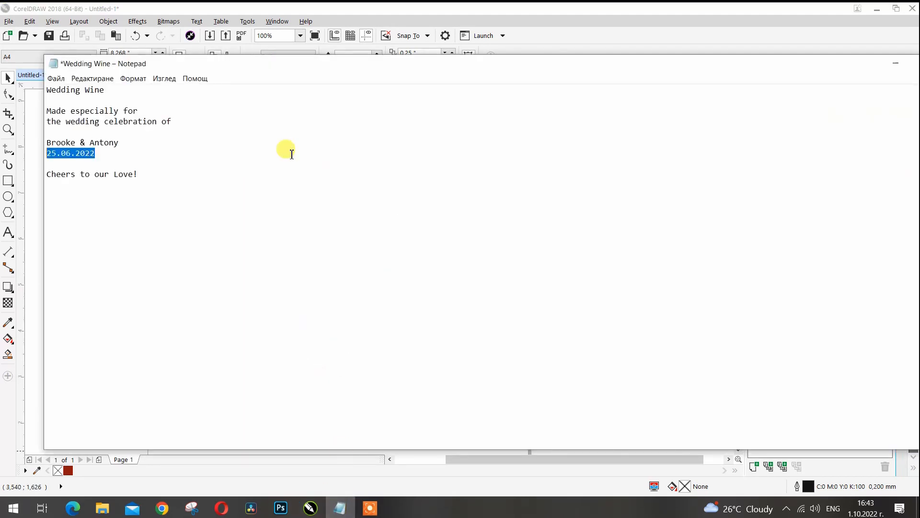
left_click(77, 144)
left_click_drag(122, 143, 36, 142)
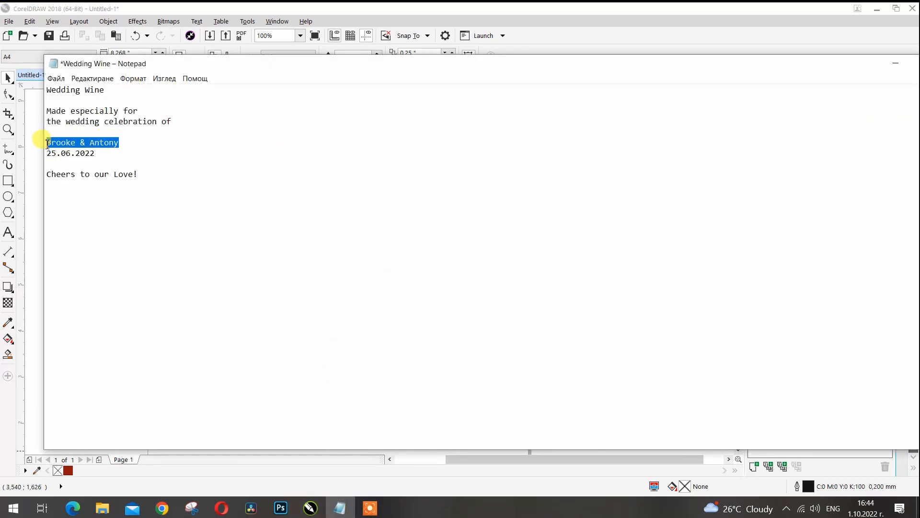
right_click(62, 143)
left_click(78, 172)
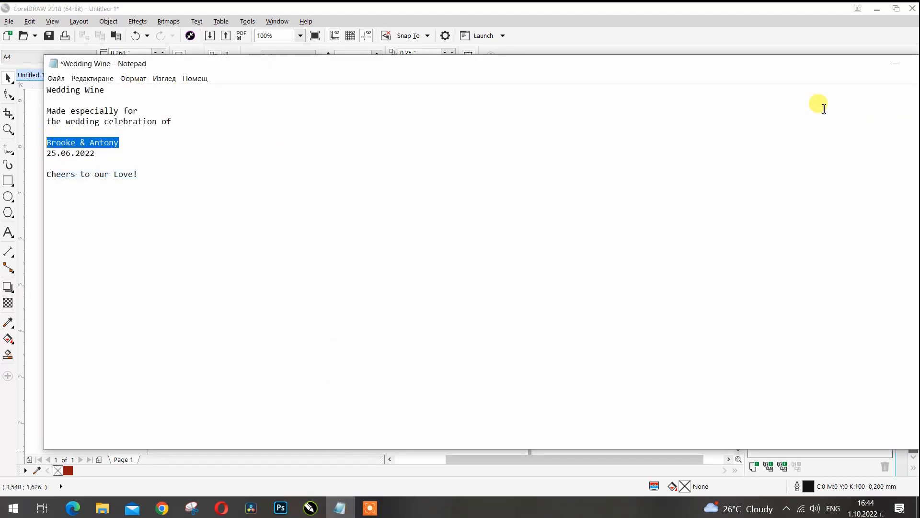
left_click(896, 63)
Paste the copied couple's names as artistic text in the empty area beside the floral label
left_click(8, 233)
left_click(108, 245)
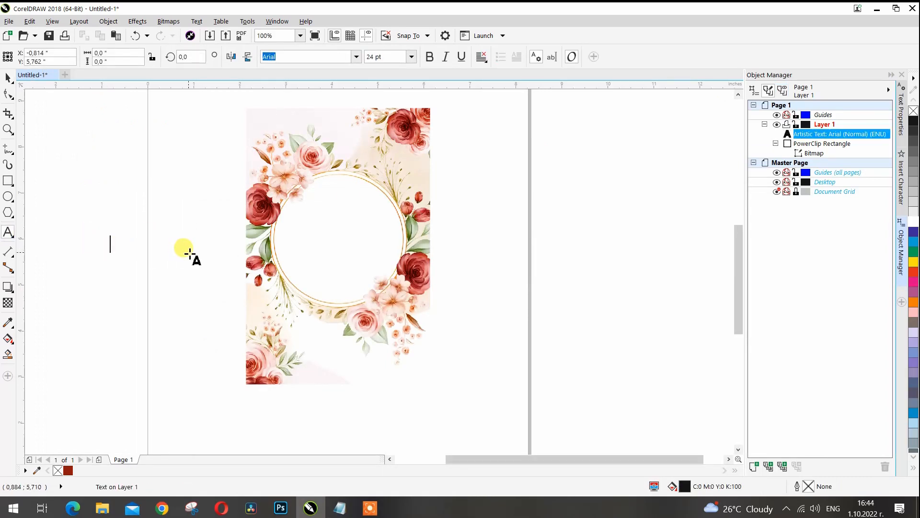
key("ctrl+v")
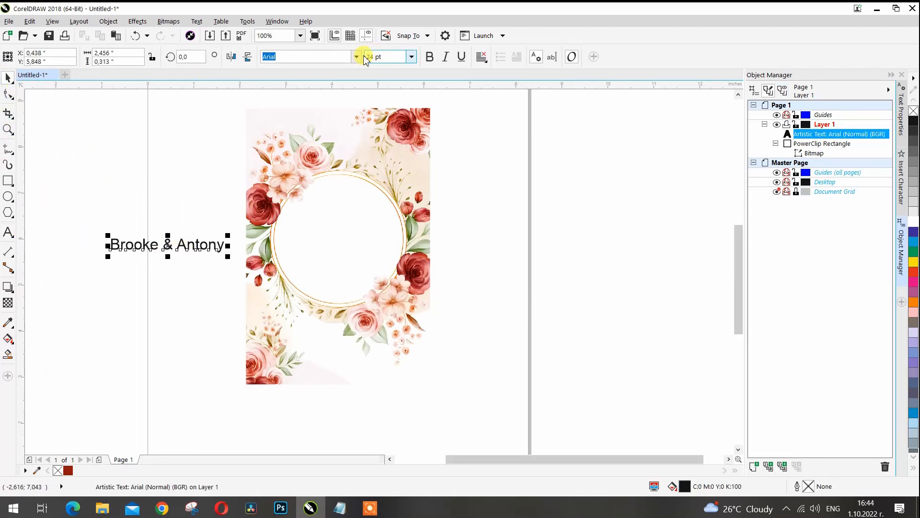
Format the couple's names in the Vladimir Script font at 37 pt
left_click(356, 57)
left_click(298, 88)
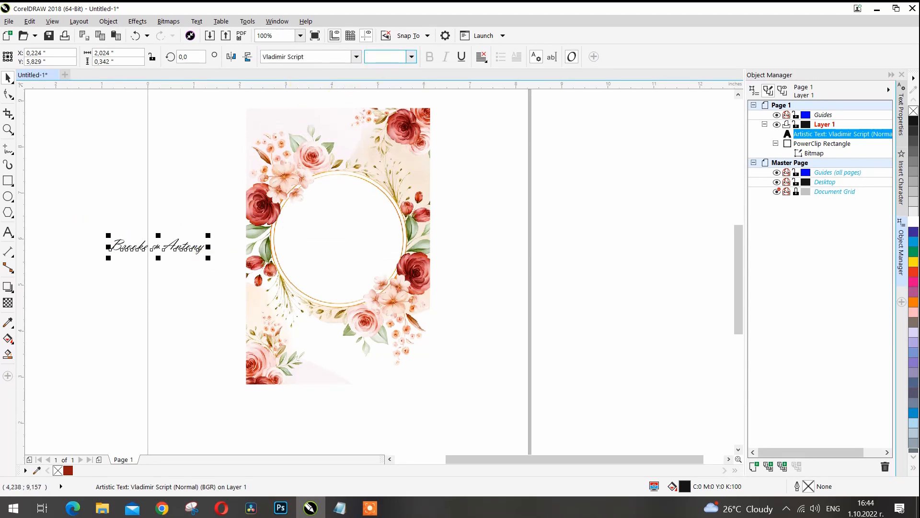
type("37")
key("Return")
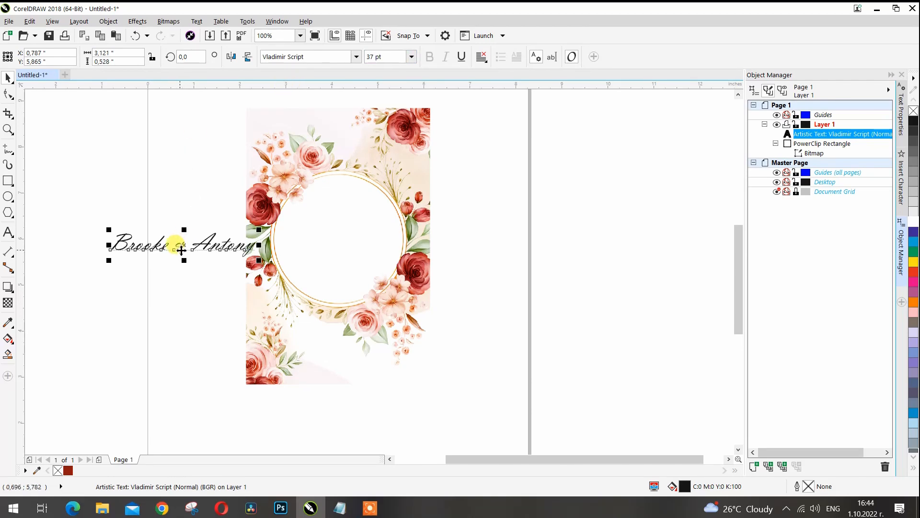
Move the names into the label's circle and break them into three lines, with the ampersand on its own line
left_click_drag(179, 247, 378, 219)
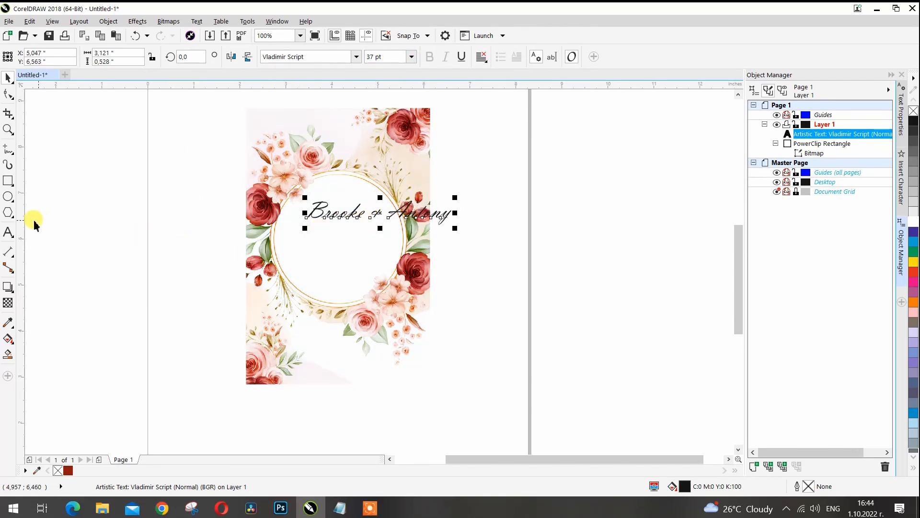
left_click(8, 232)
left_click(378, 214)
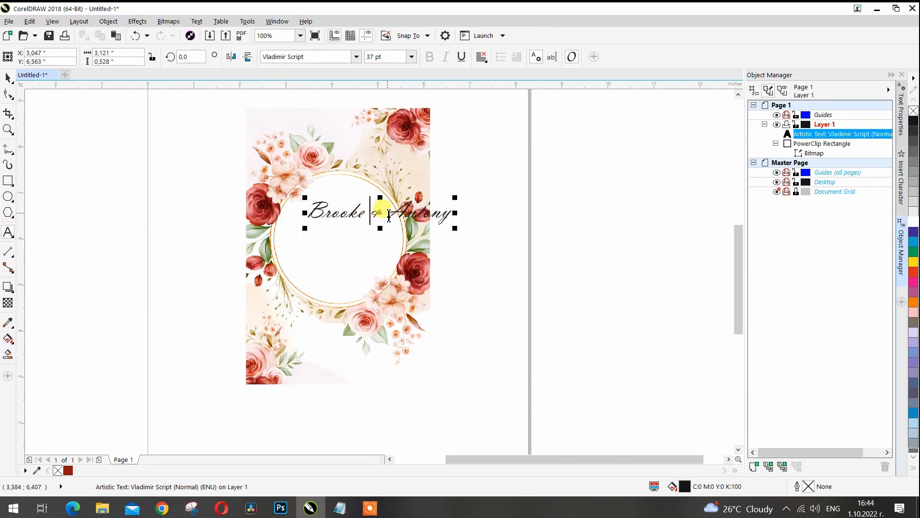
key("Return")
key("Return")
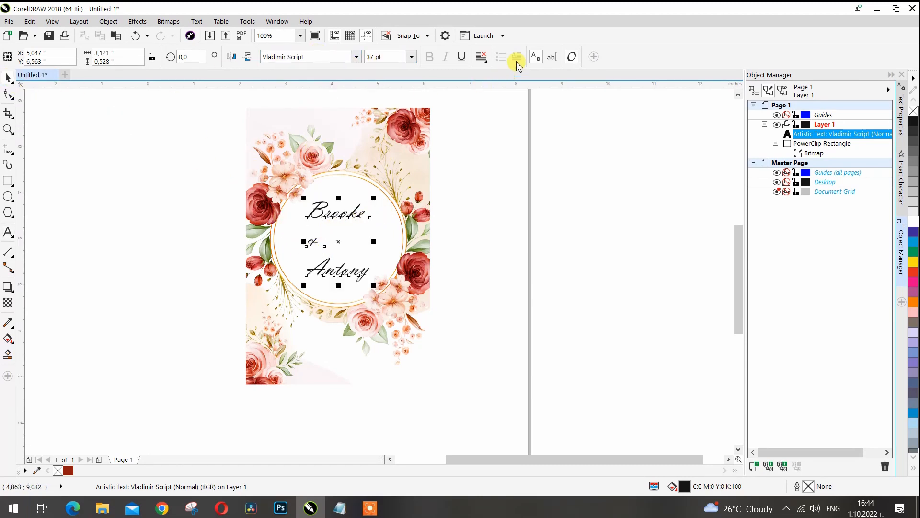
Center-align the three lines of names and center the text horizontally on the floral label
left_click(481, 57)
left_click(495, 95)
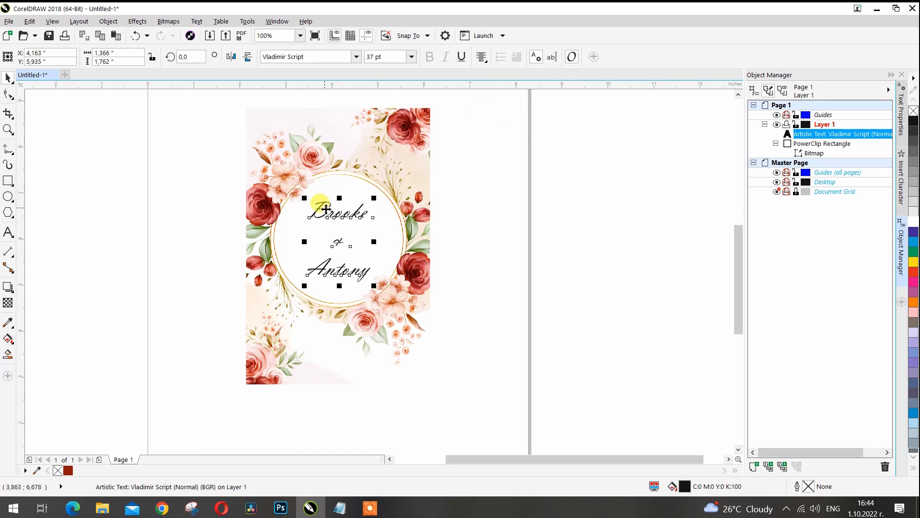
left_click(340, 142, "shift")
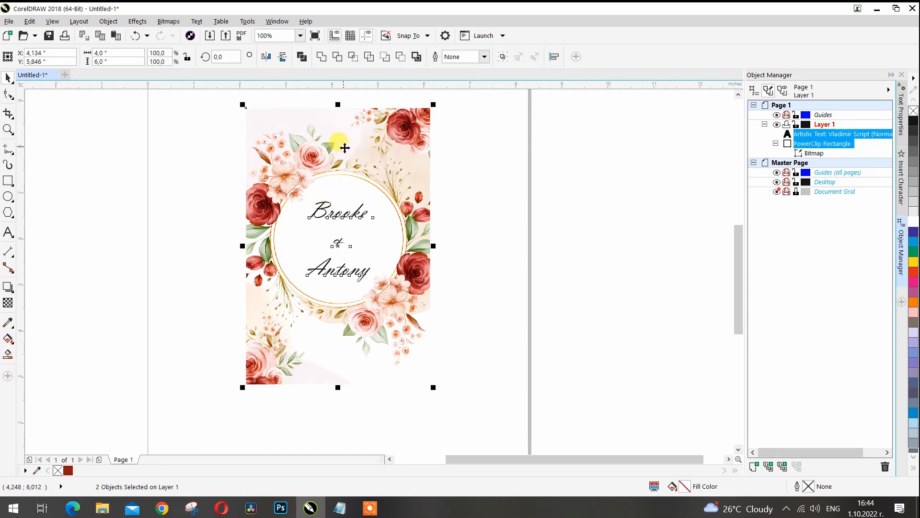
key("c")
left_click(511, 202)
Try to center the names vertically on the floral label, and undo that alignment
left_click(366, 215)
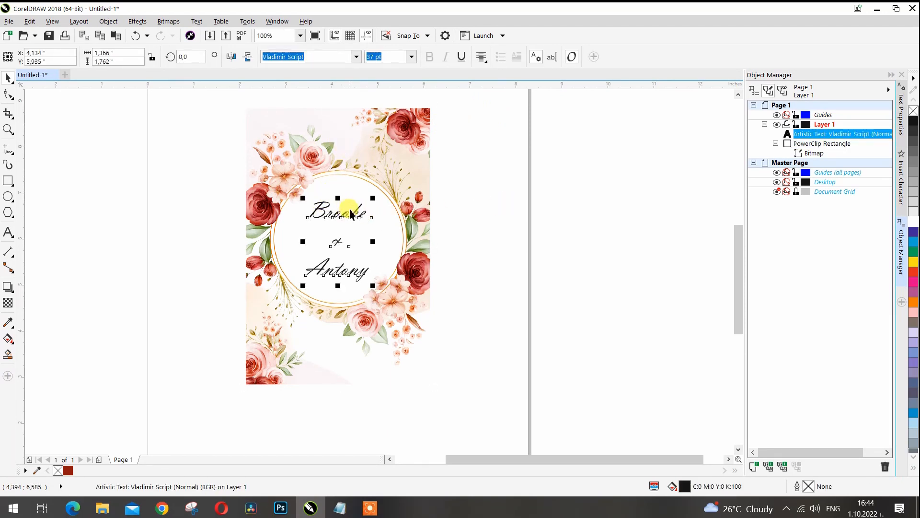
left_click(350, 154, "shift")
key("e")
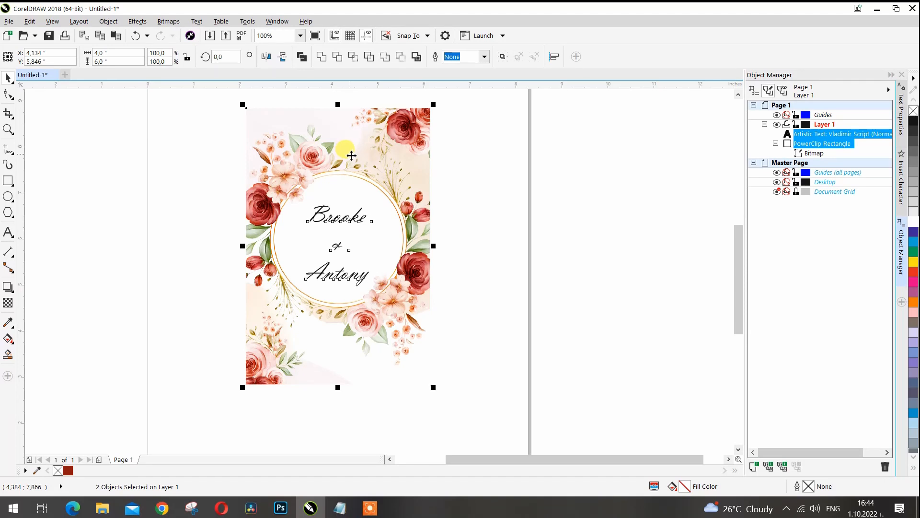
left_click(136, 36)
left_click(523, 248)
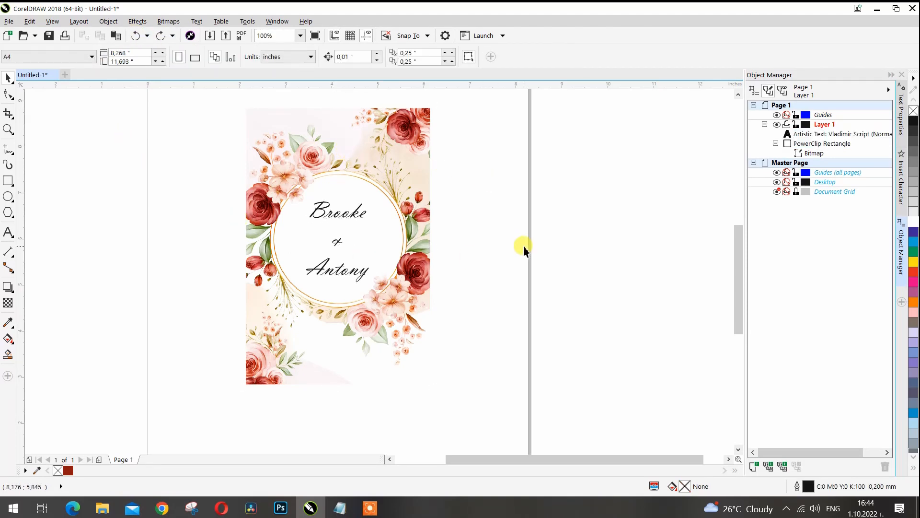
Fill the couple's names with the dark red from the document palette
left_click(331, 239)
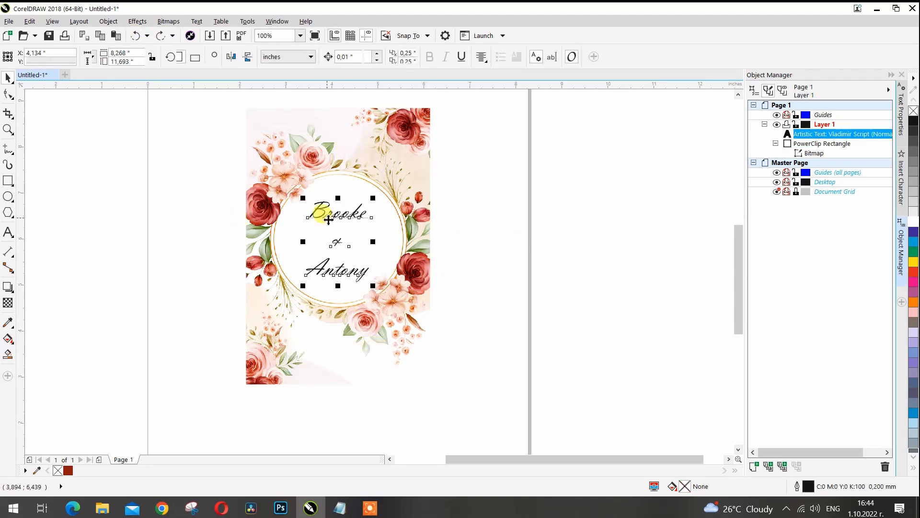
left_click(69, 470)
left_click(121, 400)
Draw a straight horizontal line about 2.5 inches long below the circle and center it horizontally on the label
scroll(319, 355, "up", 2)
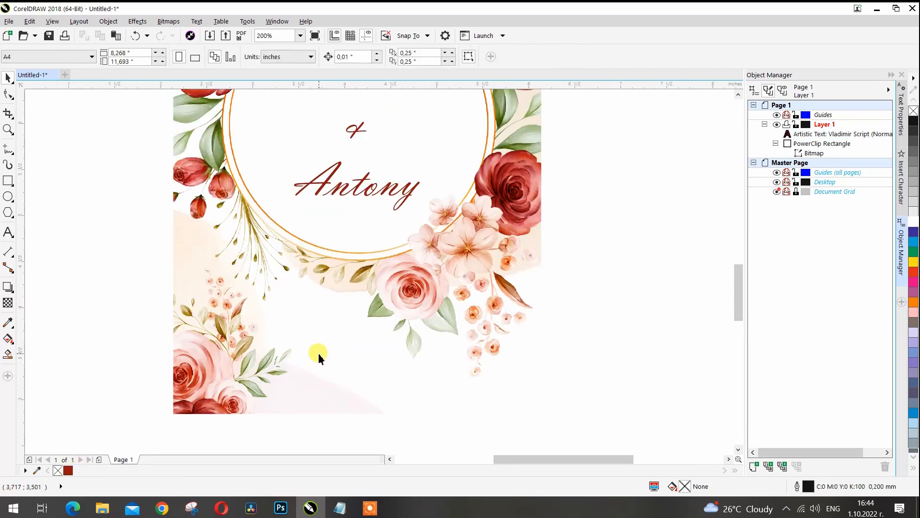
left_click(8, 151)
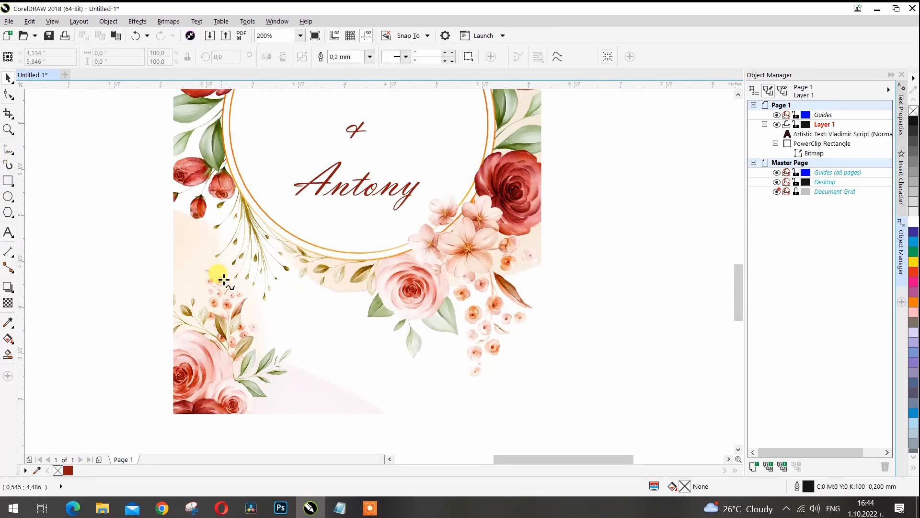
left_click_drag(240, 310, 476, 327)
left_click(7, 76)
left_click(197, 278, "shift")
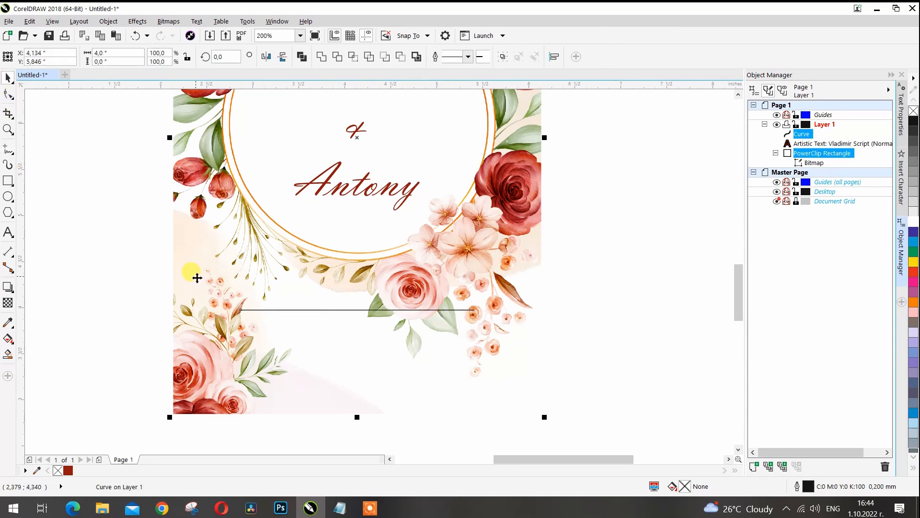
Duplicate the horizontal line and place the copy about 0.39 inch below the original
left_click(265, 312)
key("ctrl+v")
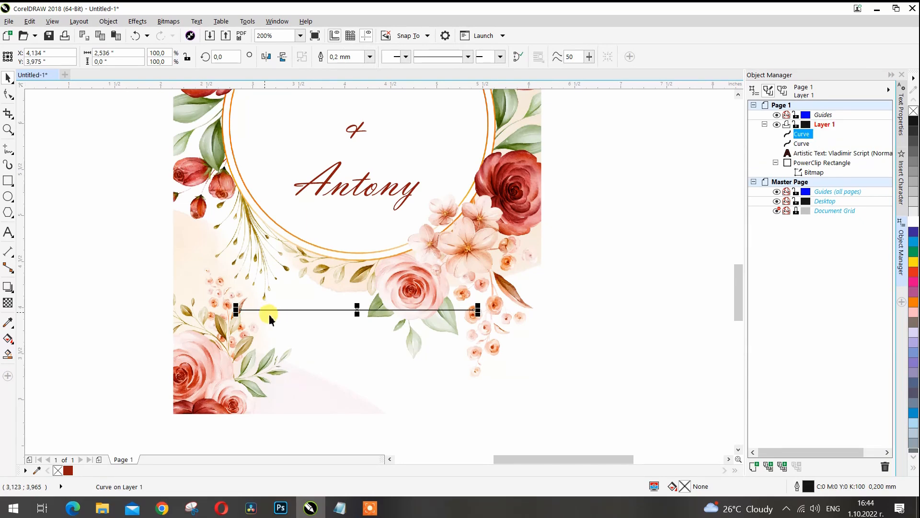
left_click_drag(357, 310, 354, 348)
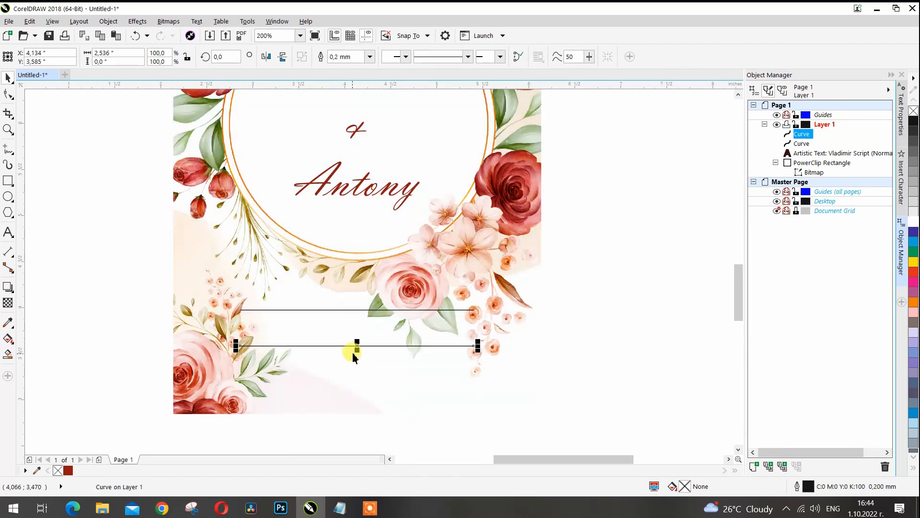
key("Escape")
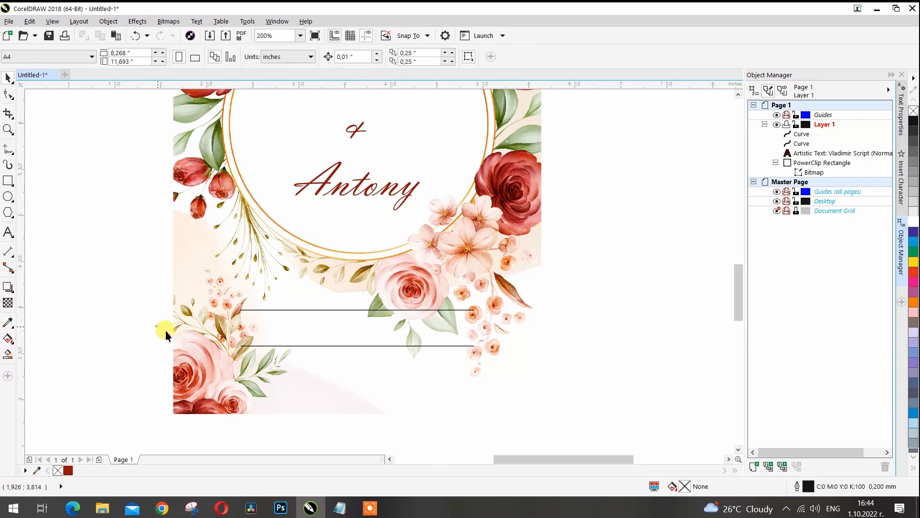
Move the lower line up so it sits about 0.33 inch below the upper line
left_click_drag(166, 330, 474, 376)
key("Escape")
left_click(356, 344)
left_click_drag(356, 344, 357, 340)
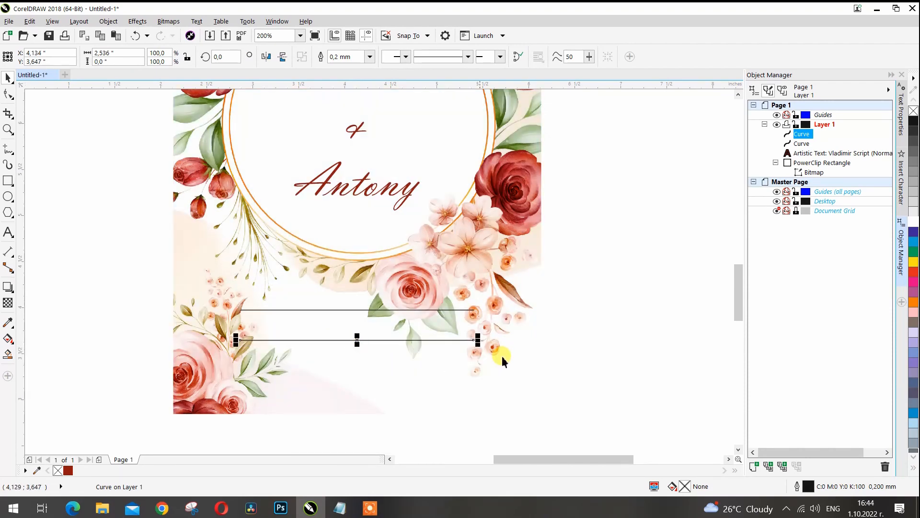
left_click(621, 331)
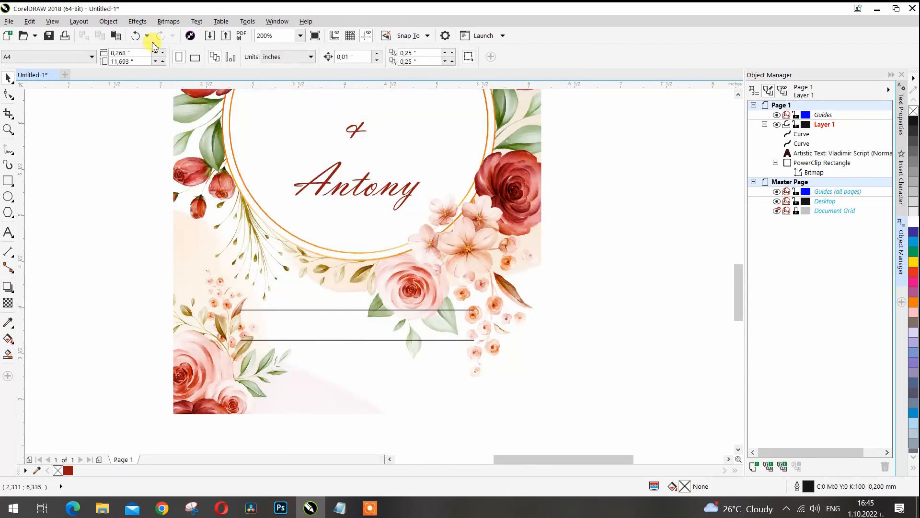
Draw a rectangle about 0.67 by 0.33 inch between the two horizontal lines, centered horizontally on them
left_click(8, 181)
left_click_drag(311, 309, 351, 340)
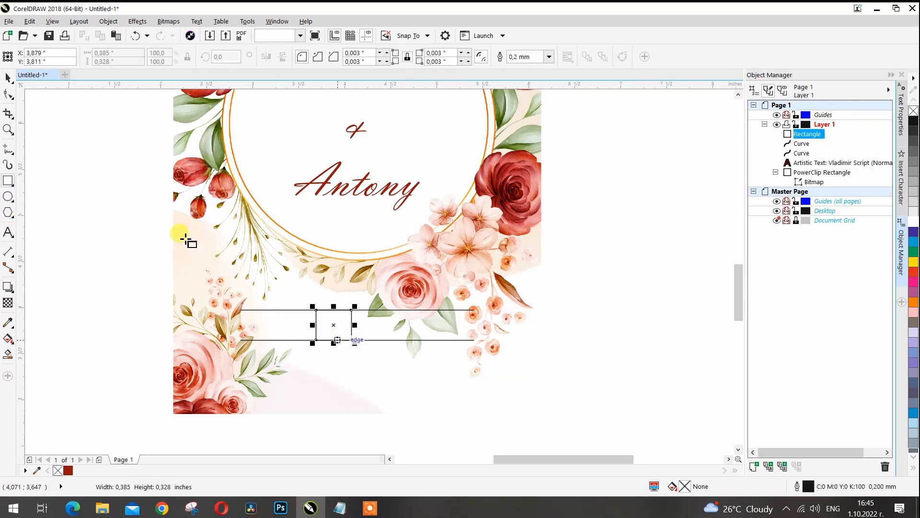
left_click(281, 340, "shift")
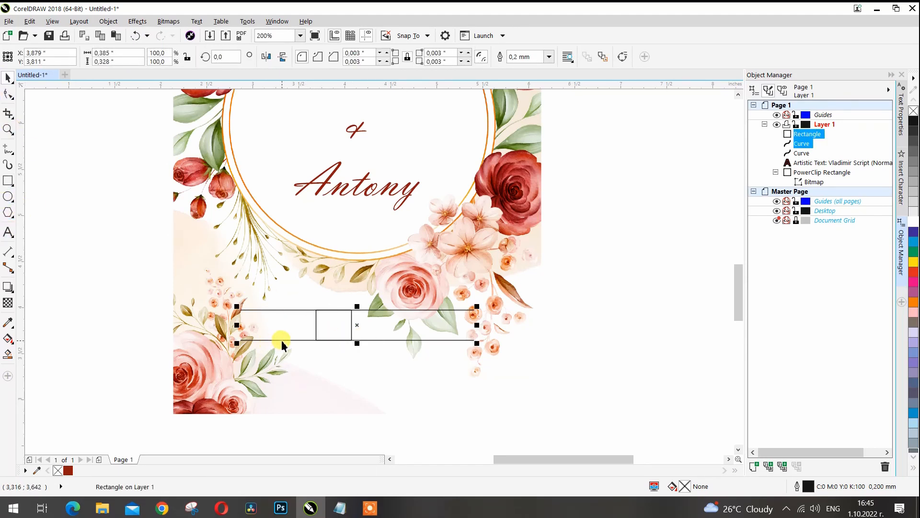
key("c")
left_click(144, 334)
left_click(357, 330)
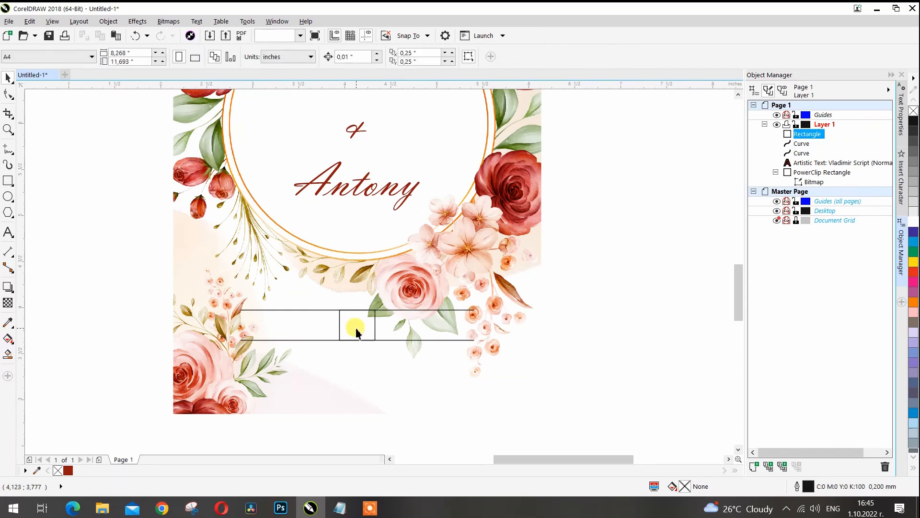
left_click_drag(379, 325, 387, 326)
Add the artistic text "25" beside the label and set its font to Monotype Corsiva
left_click(8, 232)
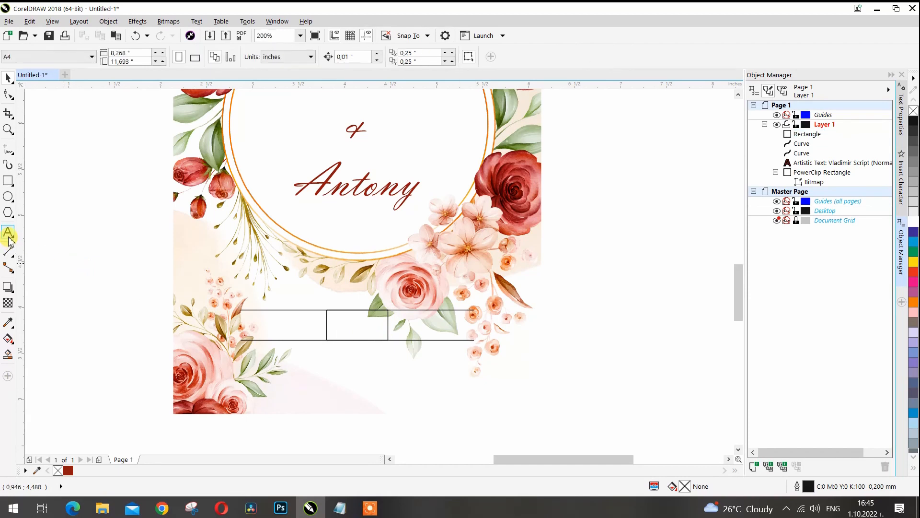
left_click(56, 287)
type("25")
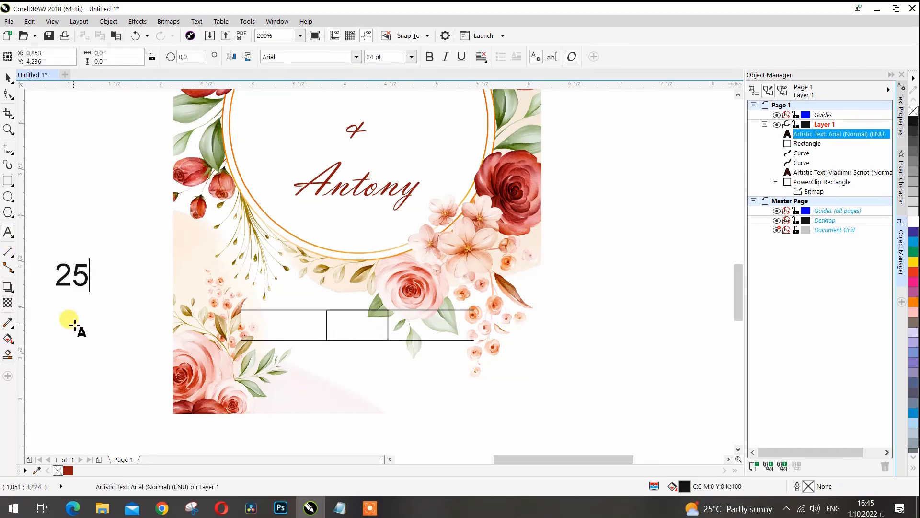
left_click(7, 77)
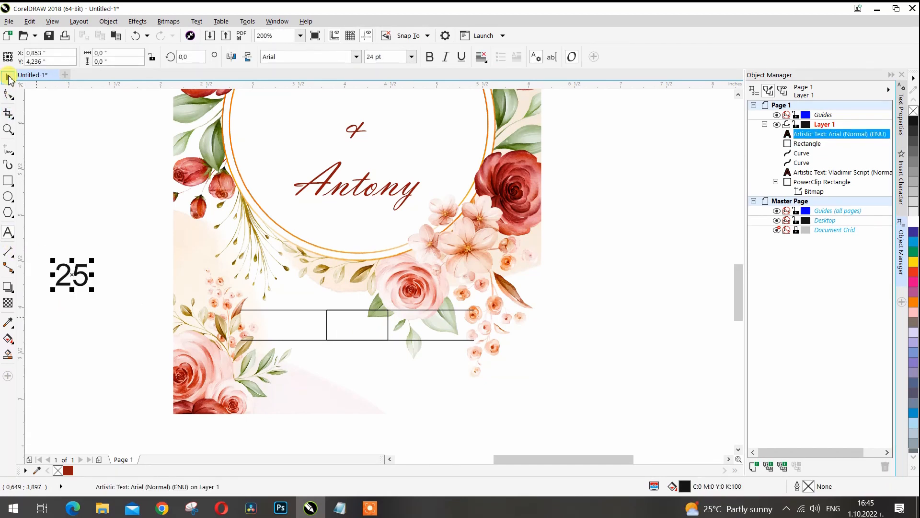
left_click(356, 57)
left_click(322, 99)
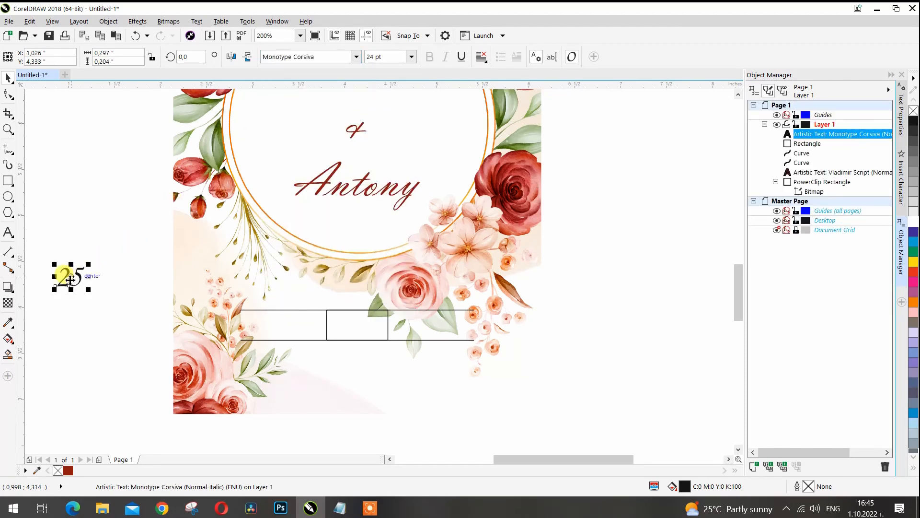
Move the "25" into the small rectangle between the lines and center it there
left_click_drag(67, 274, 356, 322)
left_click(383, 339, "shift")
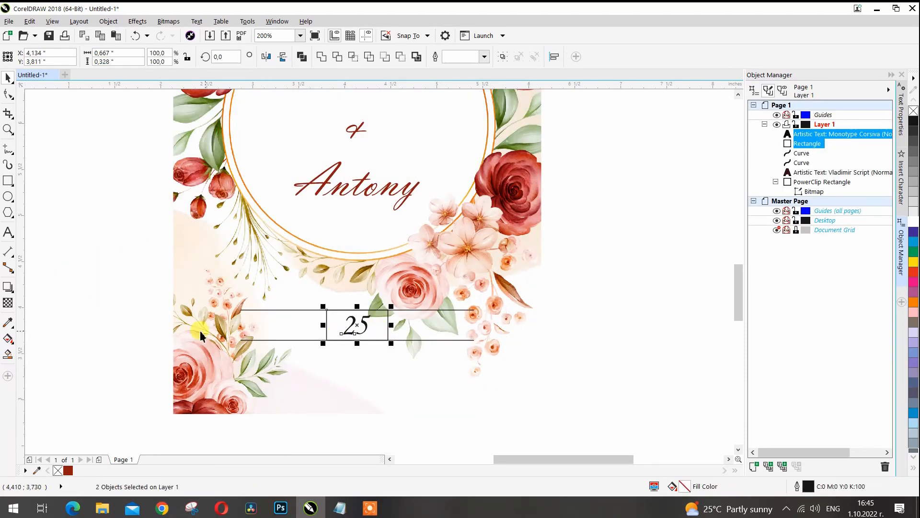
left_click(146, 323)
Narrow the rectangle around the "25" symmetrically to about 0.54 inch and set its corner radius to 0
left_click(373, 330)
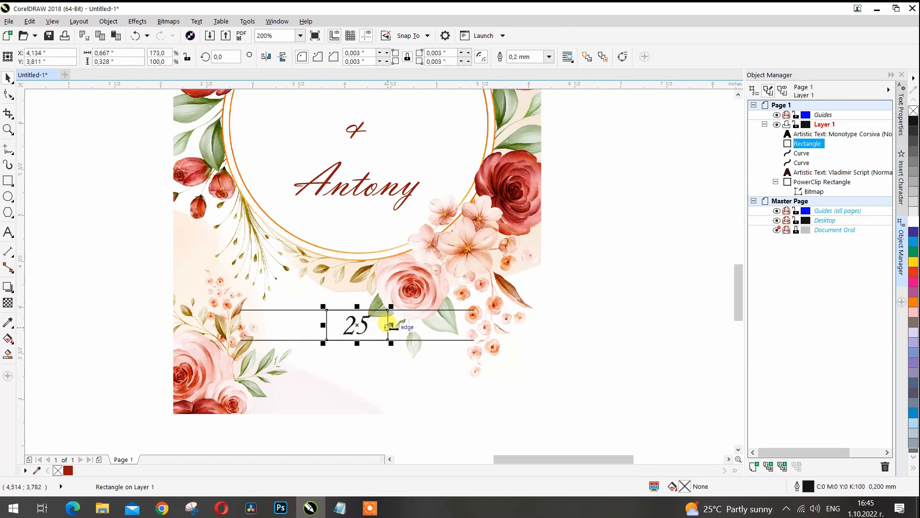
left_click_drag(392, 326, 387, 328)
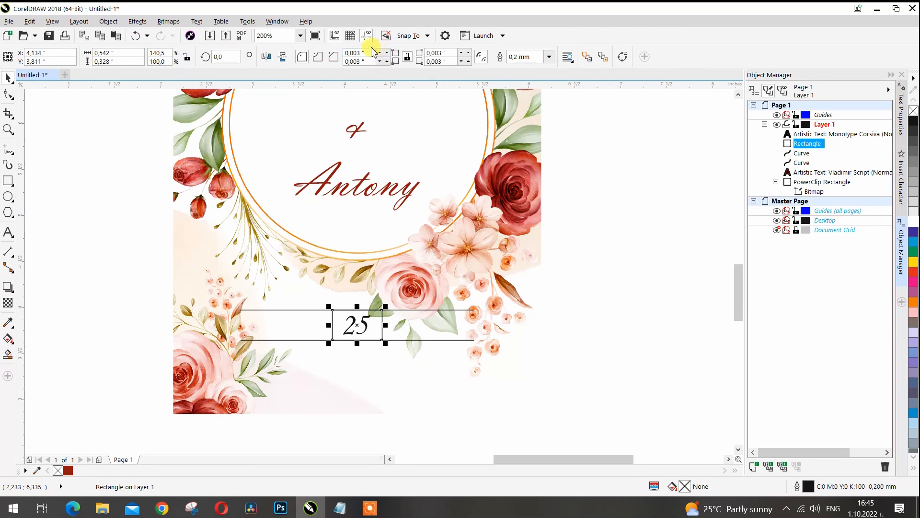
type("0")
key("Return")
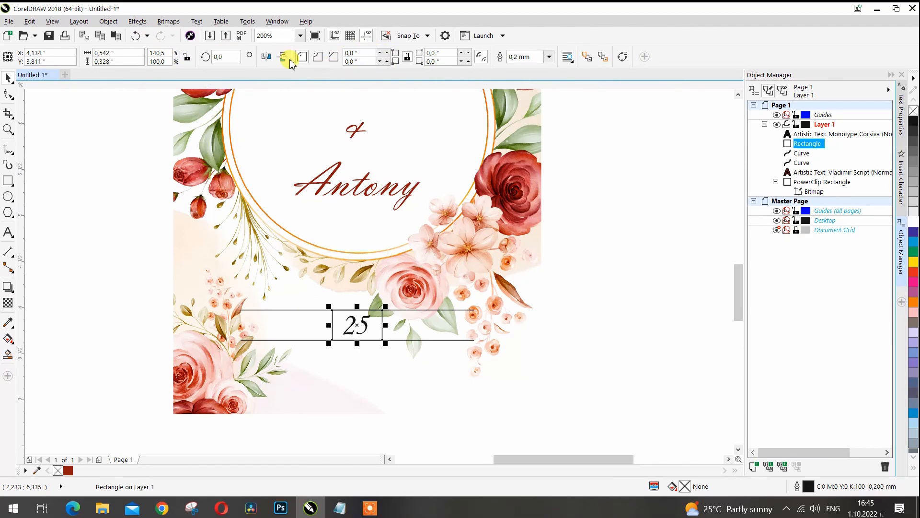
Convert the rectangle to curves and delete its top and bottom segments, leaving two vertical dividers
left_click(108, 21)
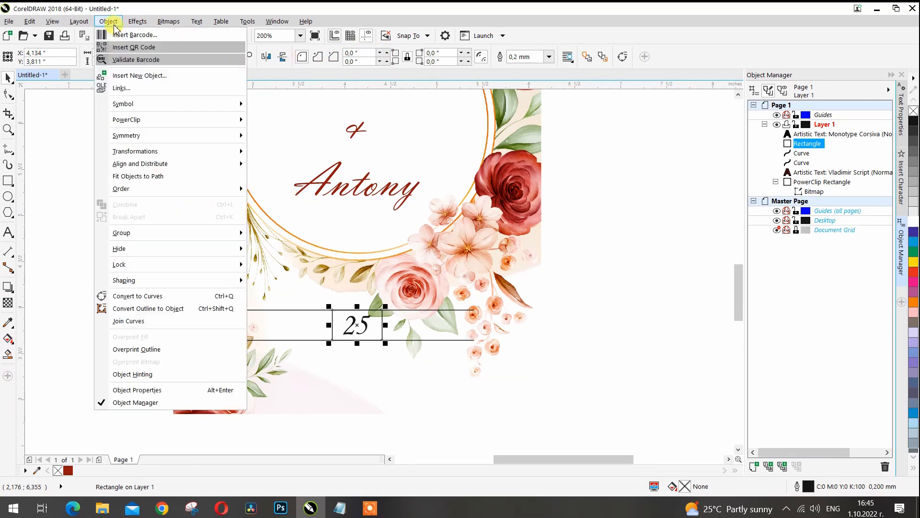
left_click(136, 294)
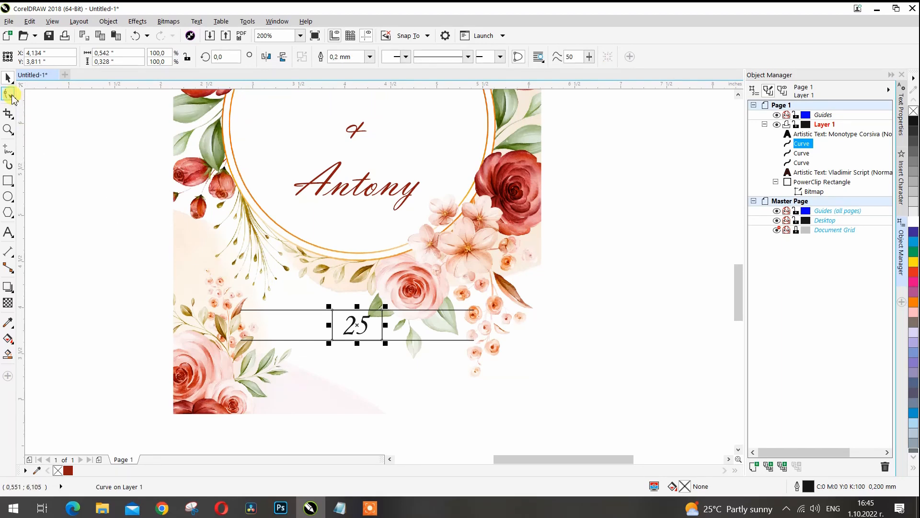
left_click(11, 94)
scroll(359, 309, "up", 2)
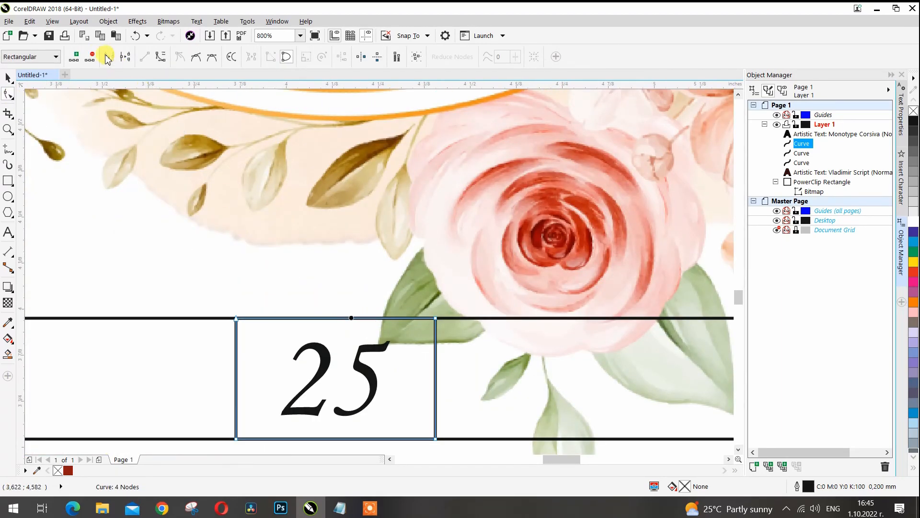
left_click(91, 57)
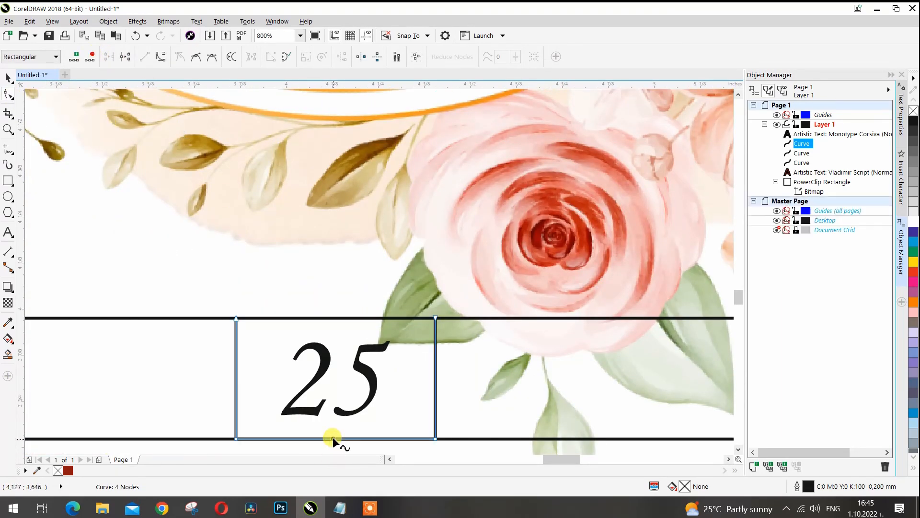
left_click(8, 77)
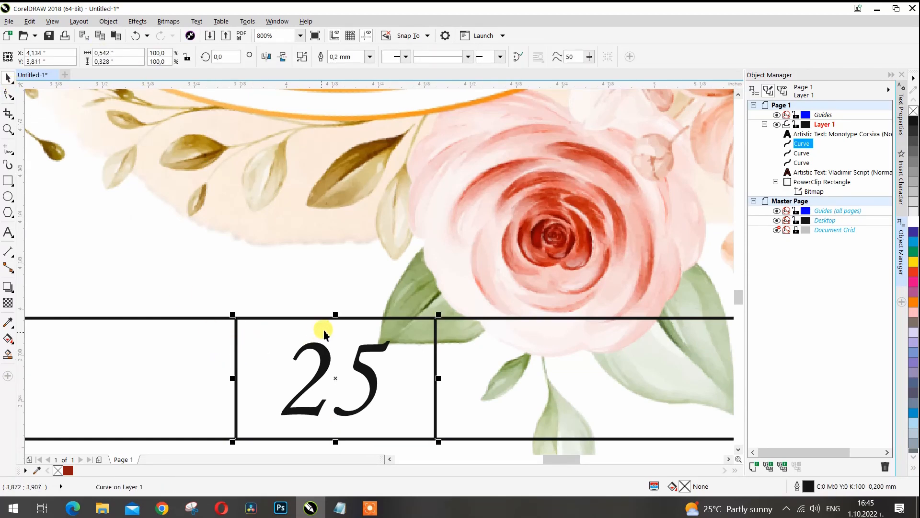
Shorten the two vertical dividers symmetrically to about 0.26 inch tall so they clear the horizontal lines
left_click_drag(337, 315, 338, 326)
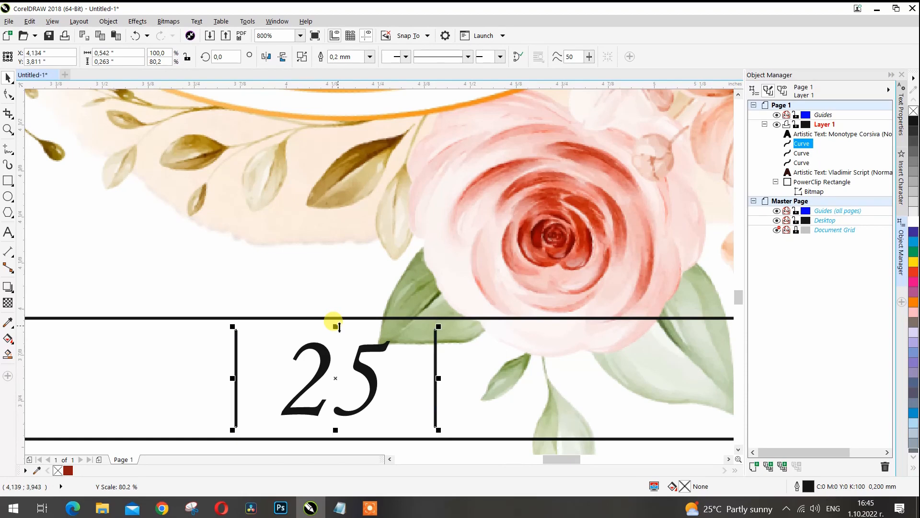
scroll(337, 324, "down", 2)
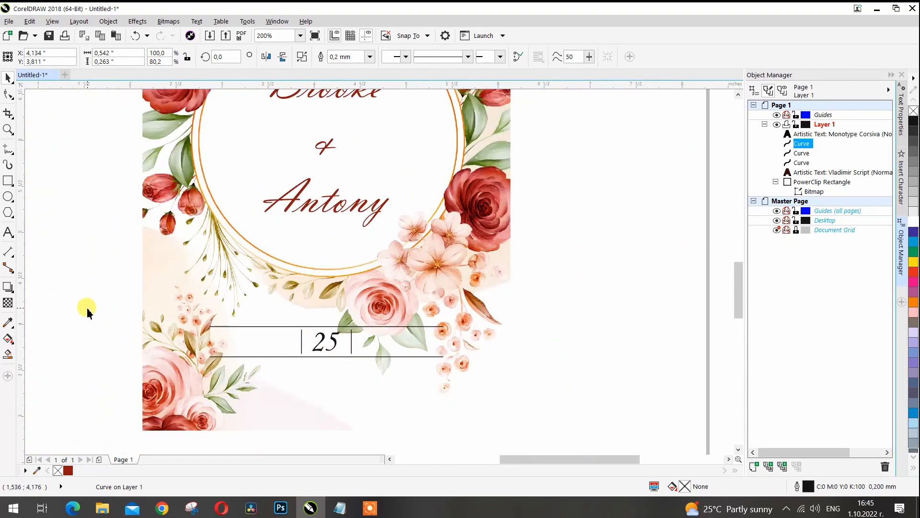
left_click(87, 310)
Add the artistic text "June" beside the label and set its font to Vladimir Script
left_click(8, 231)
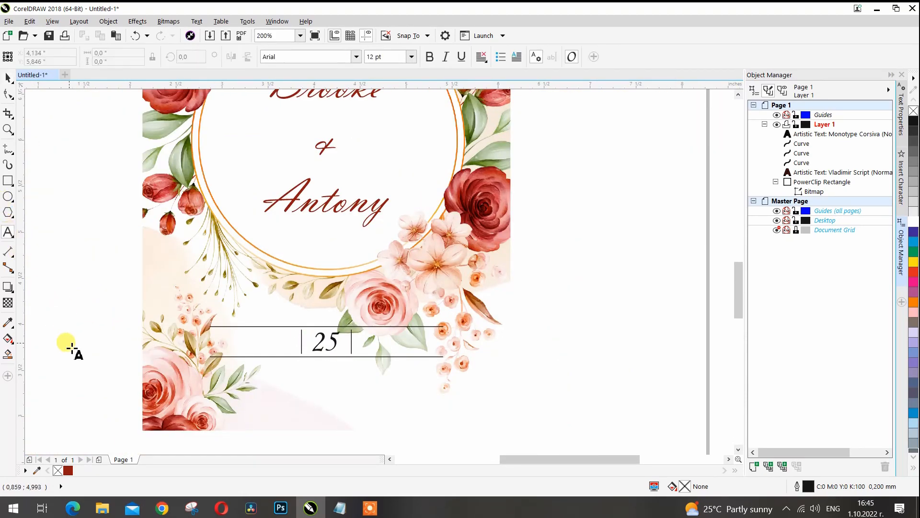
left_click(88, 359)
type("J")
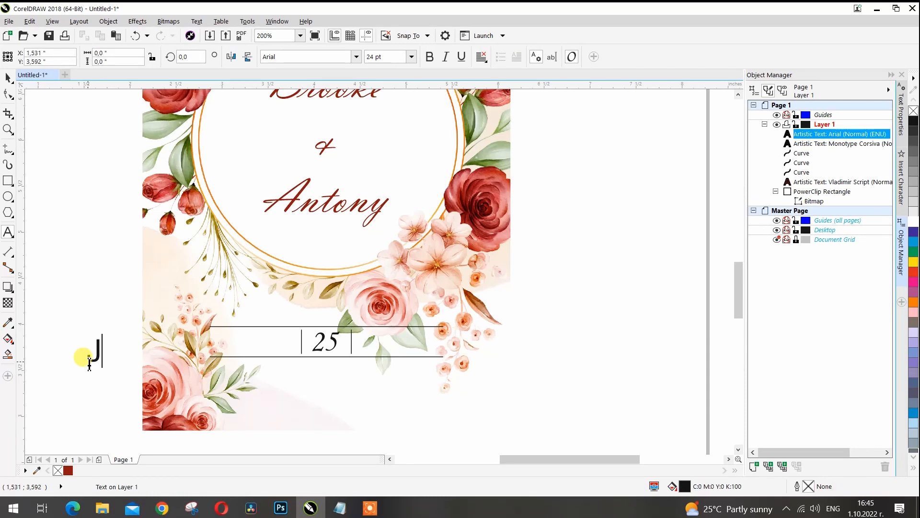
type("une")
key("ctrl+space")
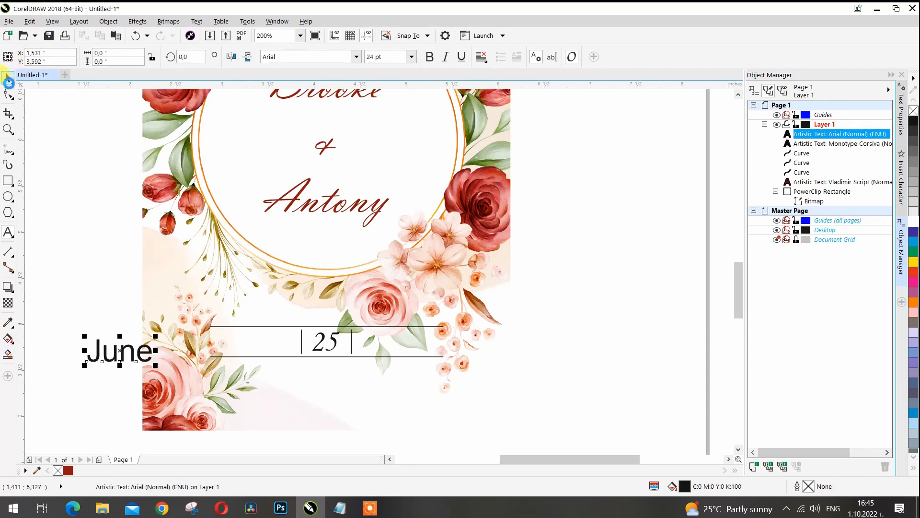
left_click(355, 57)
left_click(302, 98)
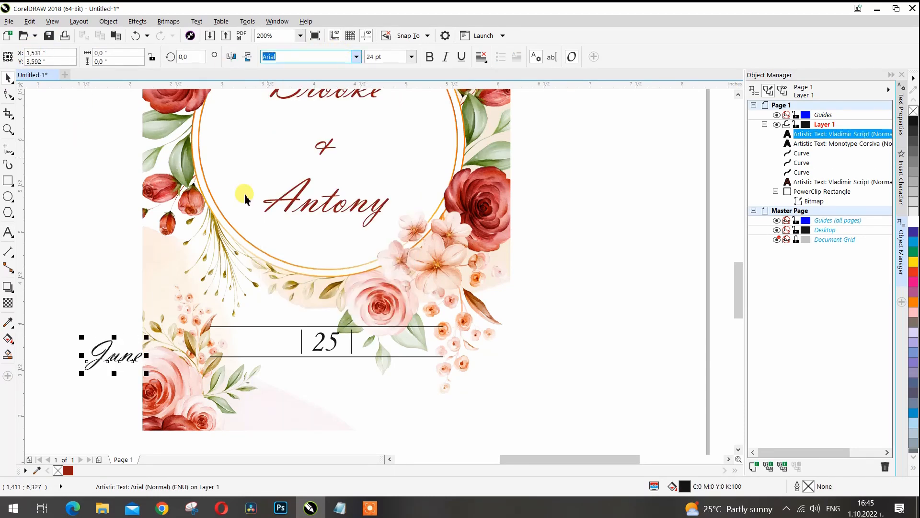
Place "June" between the lines to the left of the first divider and align it vertically with the "25"
left_click_drag(124, 349, 261, 347)
left_click(320, 345, "shift")
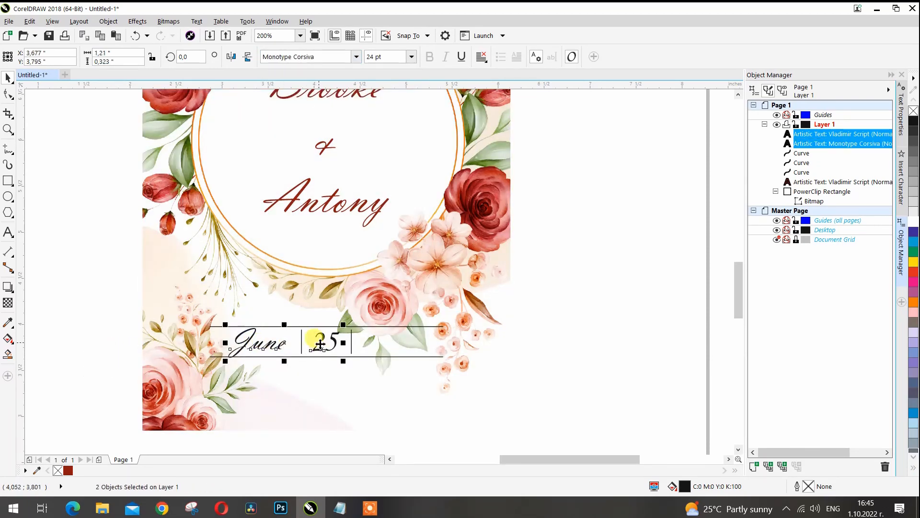
left_click(134, 329)
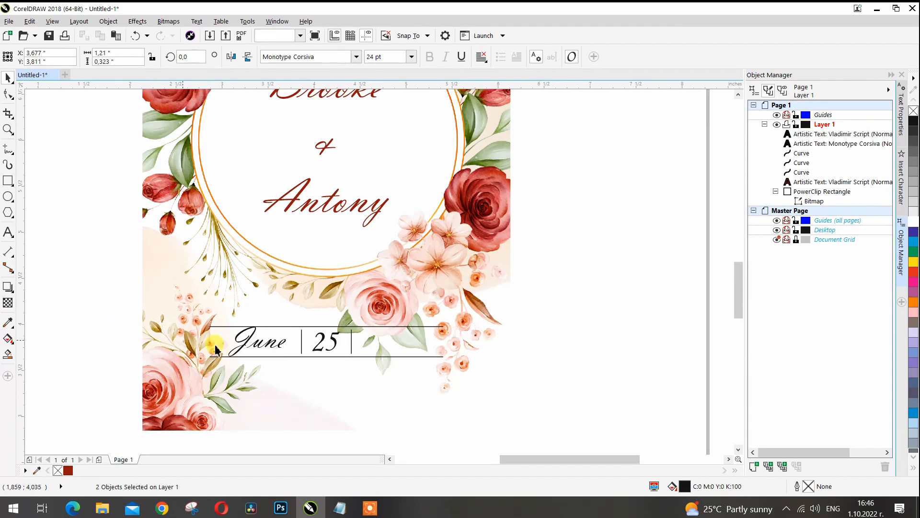
Set the "June" text size to 22 pt and realign it vertically with the "25"
left_click(232, 344)
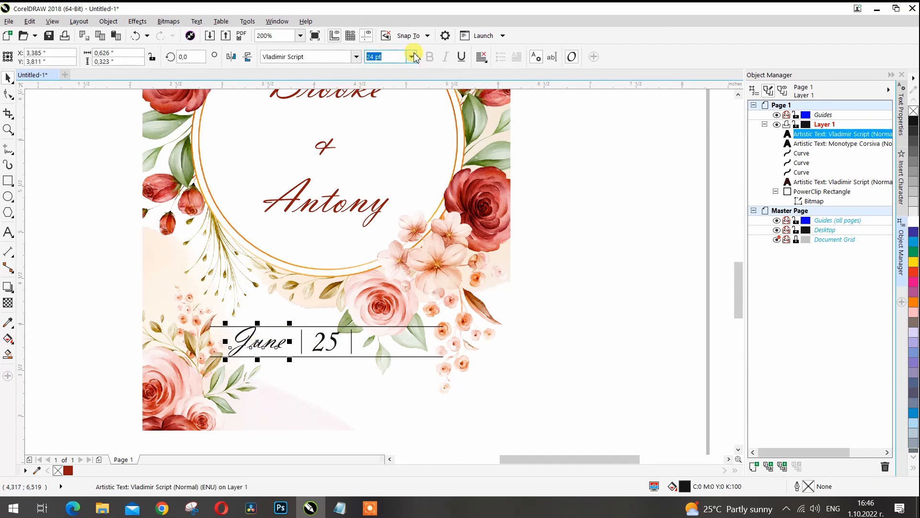
left_click(411, 56)
left_click(112, 267)
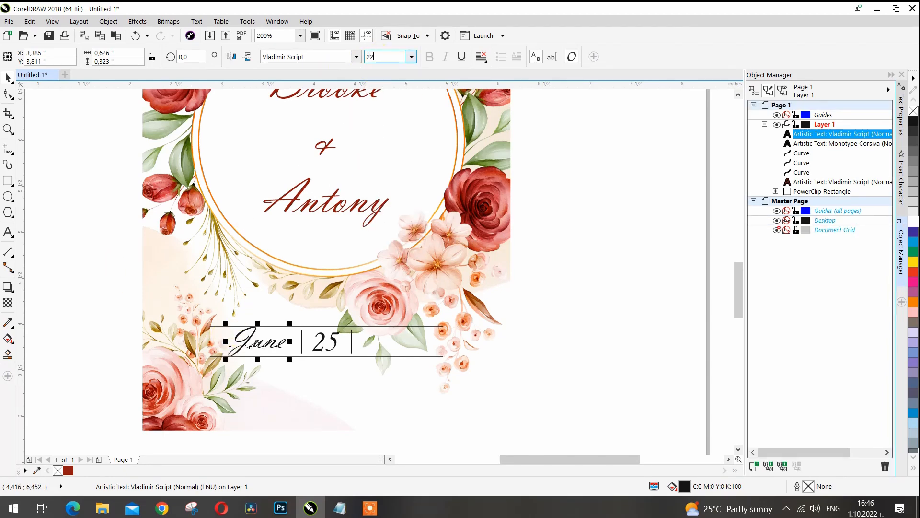
type("22")
key("Return")
scroll(287, 339, "up", 2)
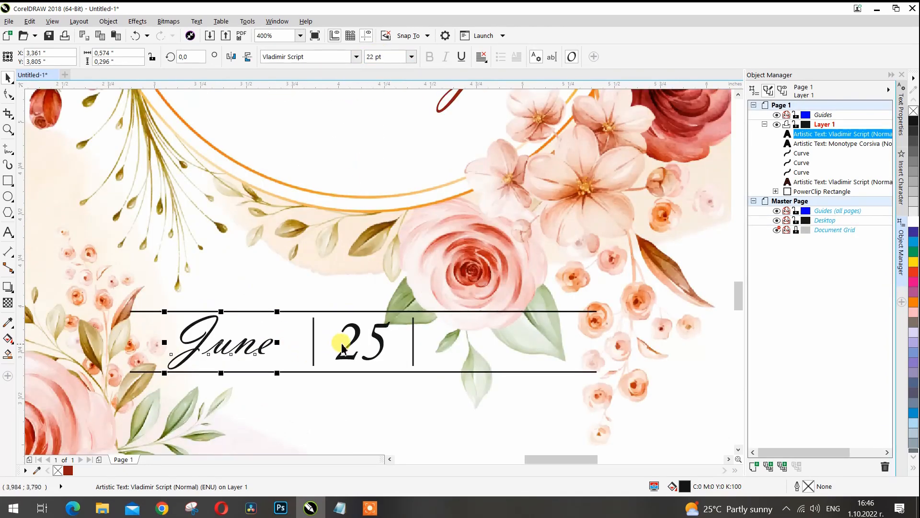
left_click(353, 344, "shift")
key("e")
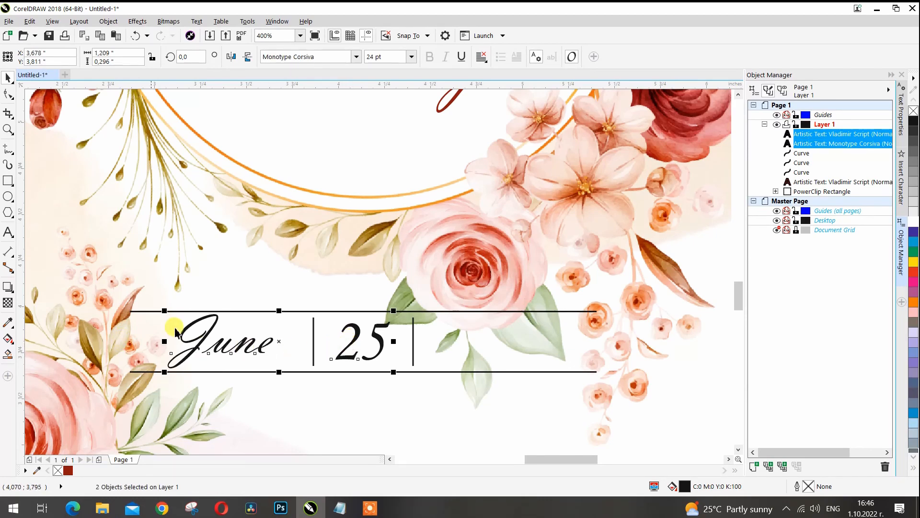
scroll(175, 331, "down", 2)
left_click(72, 328)
Duplicate "June" to the right of the second divider and change the copy's text to "2022"
left_click(221, 340)
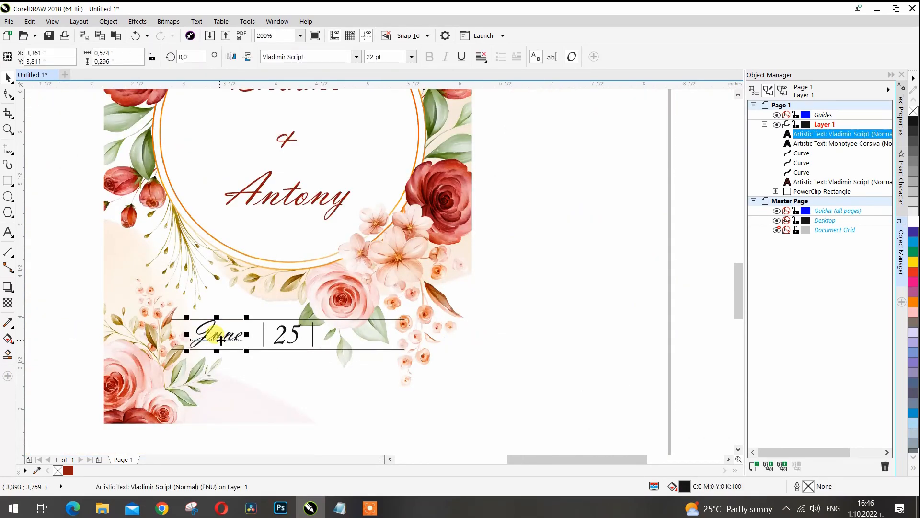
key("ctrl+c")
key("ctrl+v")
left_click_drag(221, 340, 335, 337)
left_click(7, 233)
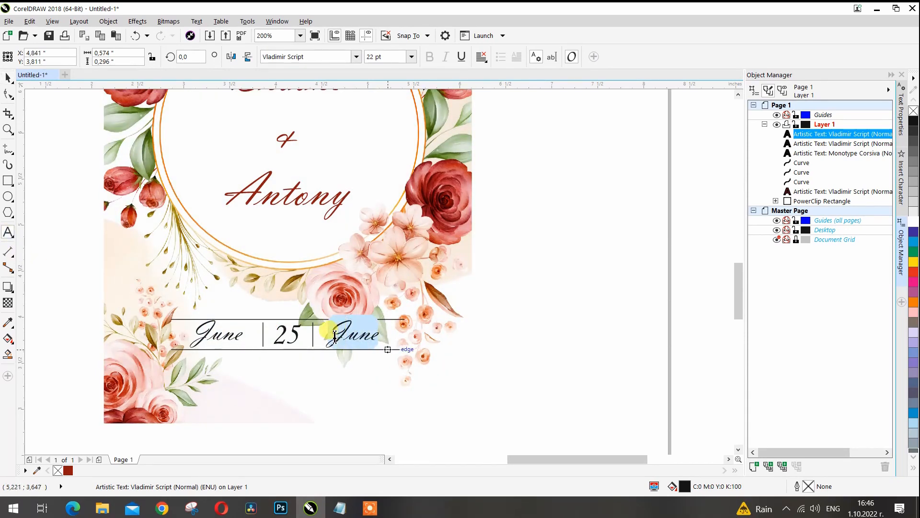
type("2022")
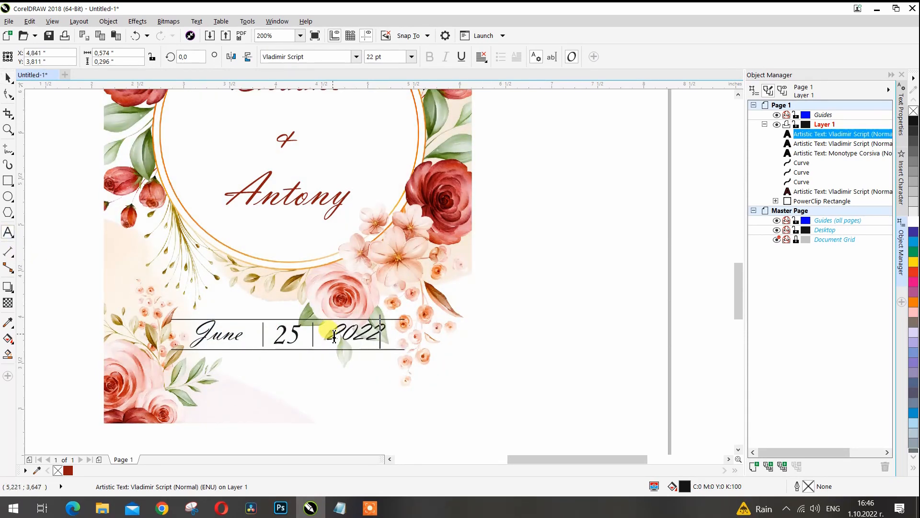
left_click(8, 94)
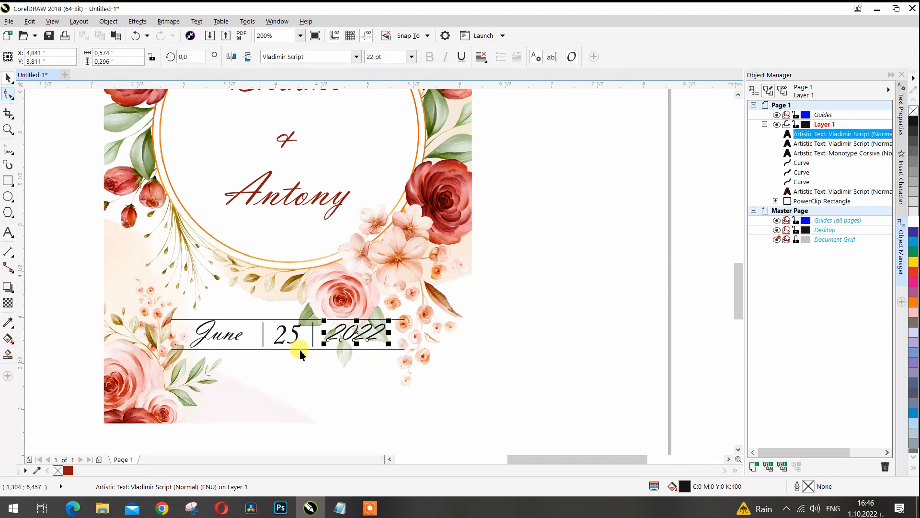
Align the "2022" text vertically with the "25"
left_click(299, 339, "shift")
key("e")
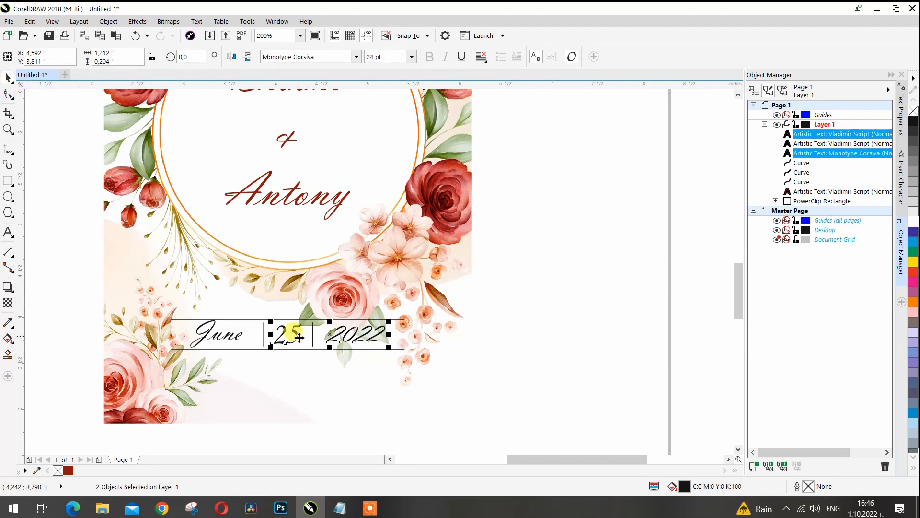
left_click(439, 349)
Shorten both horizontal date lines symmetrically from their ends to about 2.22 inches wide
scroll(278, 340, "up", 2)
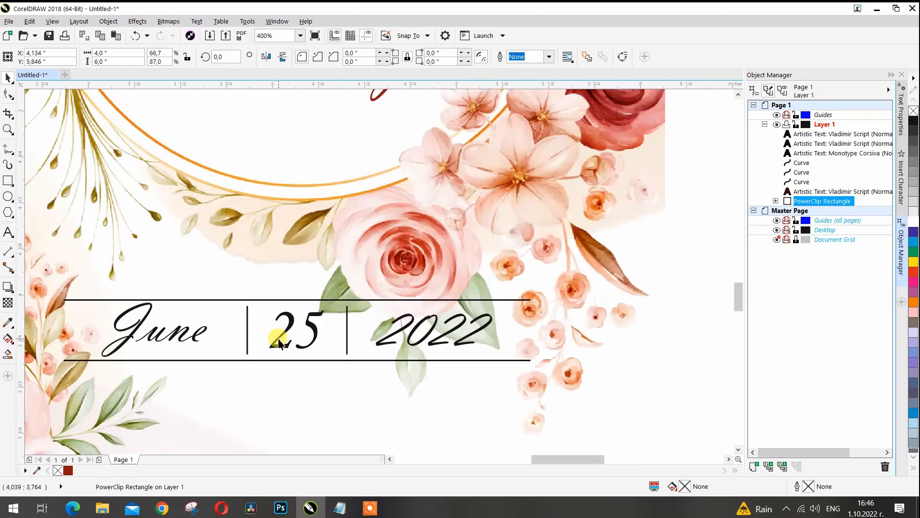
left_click(252, 300)
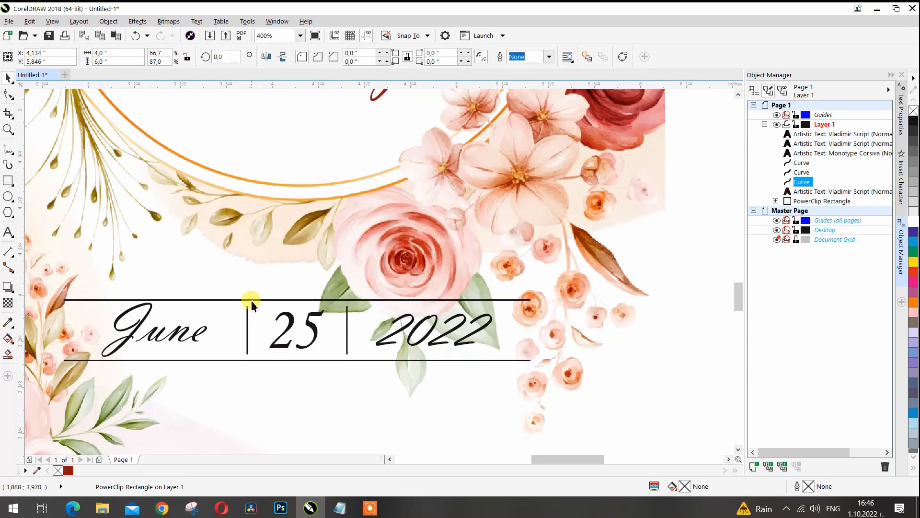
left_click(255, 359, "shift")
left_click_drag(531, 331, 506, 331)
left_click(542, 327)
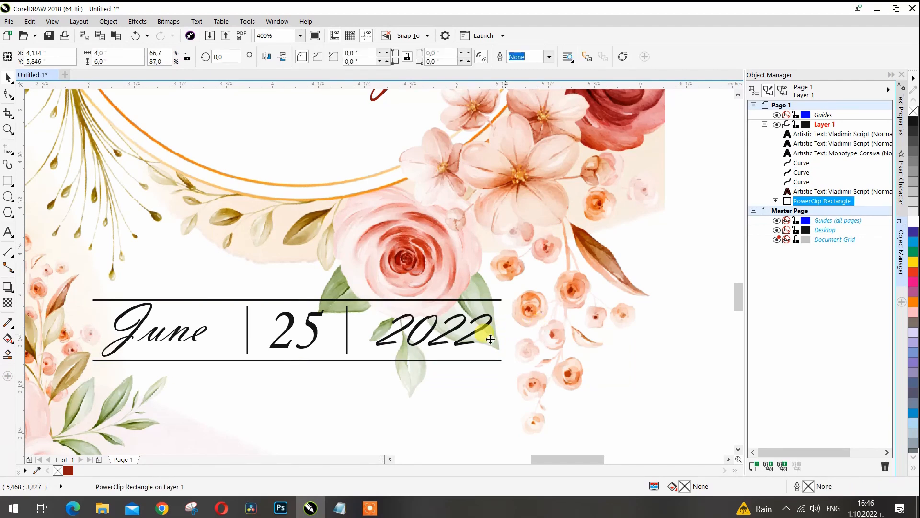
Move "2022" slightly left and "June" slightly right so both sit closer to the vertical dividers
left_click(434, 334)
left_click_drag(434, 334, 427, 334)
left_click(572, 327)
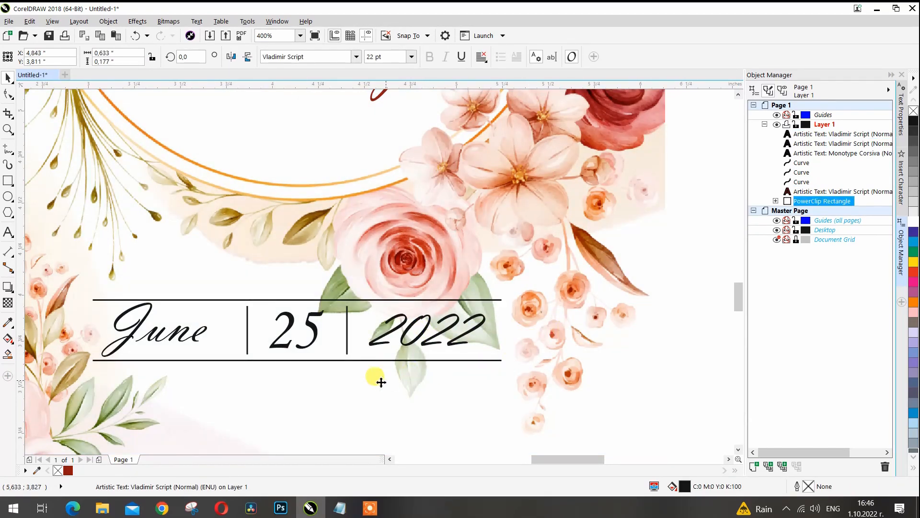
scroll(348, 382, "down", 1)
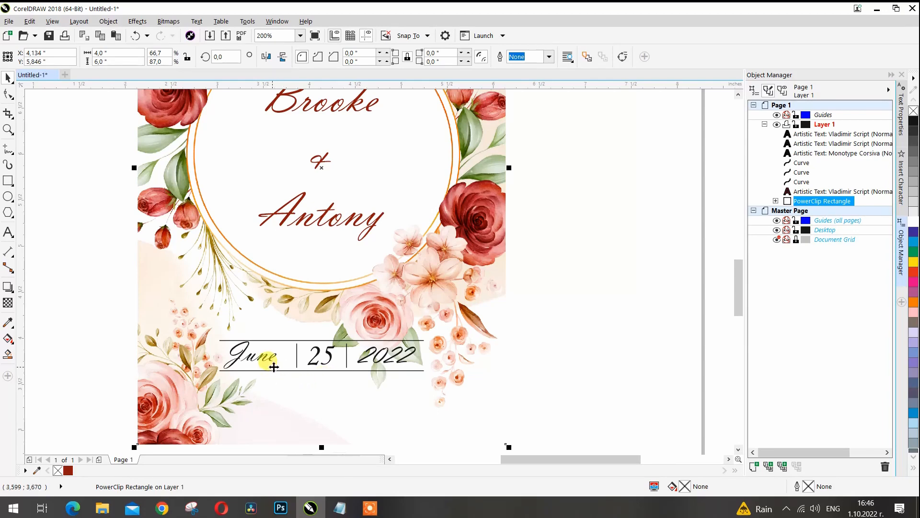
left_click_drag(272, 364, 258, 359)
left_click(145, 353)
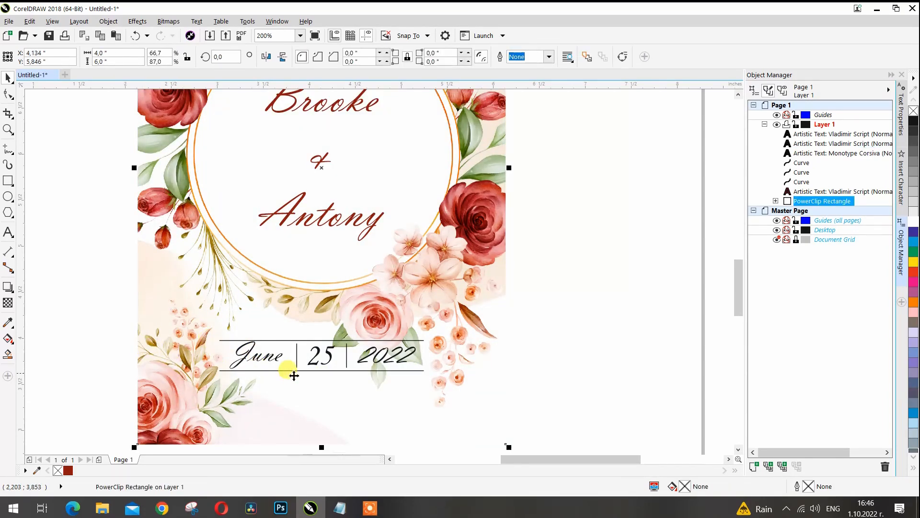
Fill the "June", "25" and "2022" texts with the same dark red as the couple's names
scroll(294, 375, "down", 1)
left_click(436, 291)
scroll(305, 373, "up", 1)
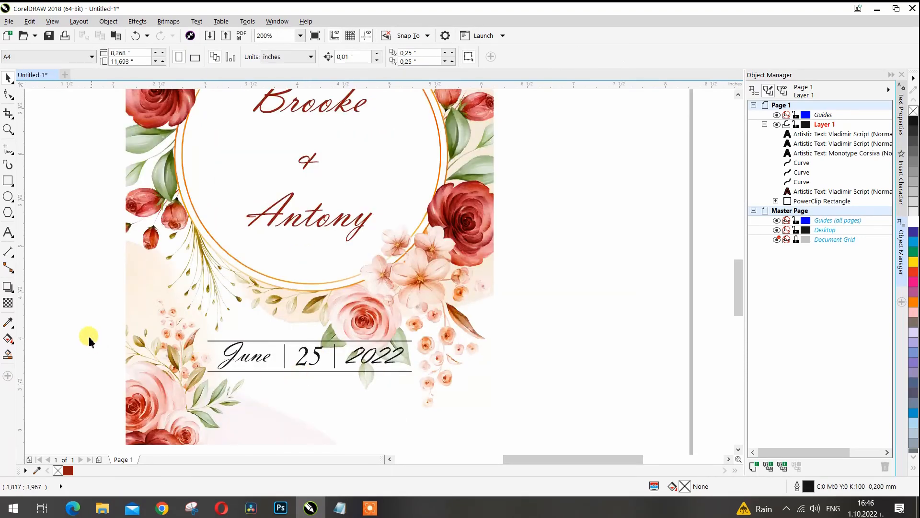
left_click_drag(401, 379, 400, 376)
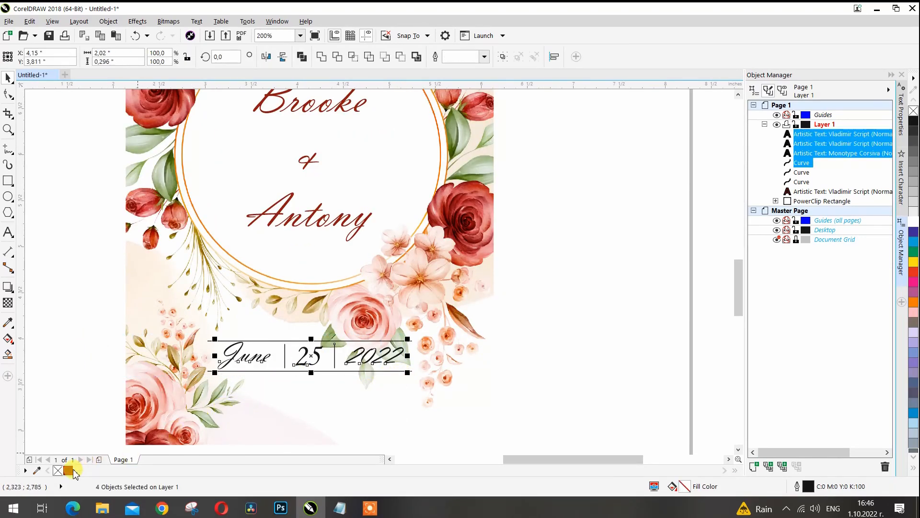
left_click(68, 470)
left_click(86, 403)
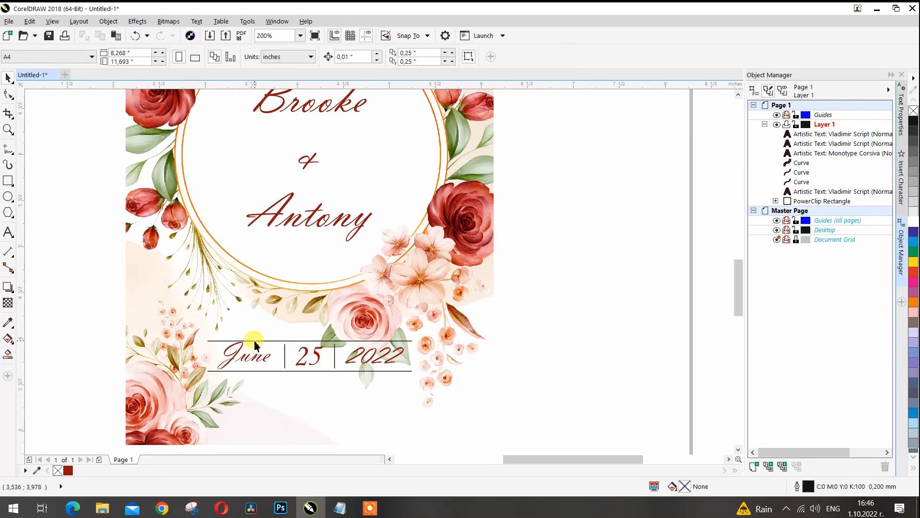
Set the outline colour of the upper date line and the vertical dividers to the dark red C9 M100 Y100 K45
left_click(254, 340)
left_click(285, 358, "shift")
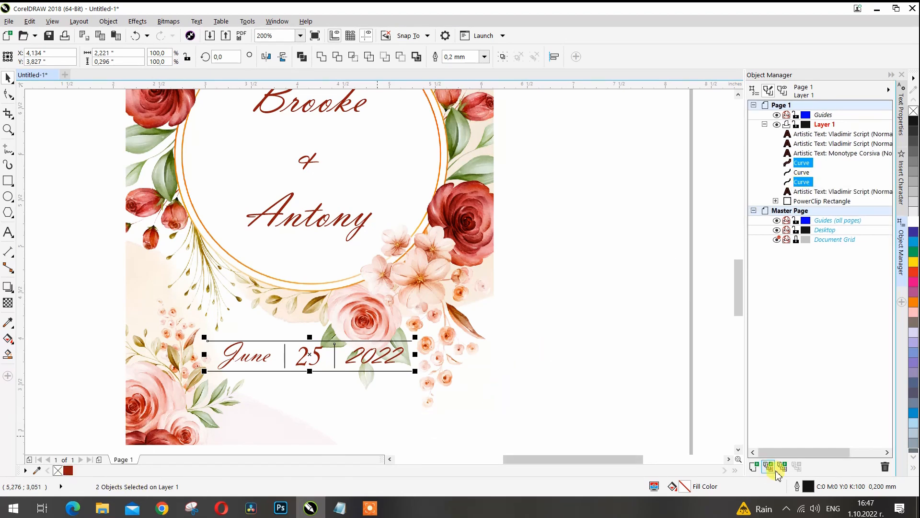
double_click(807, 486)
left_click(410, 160)
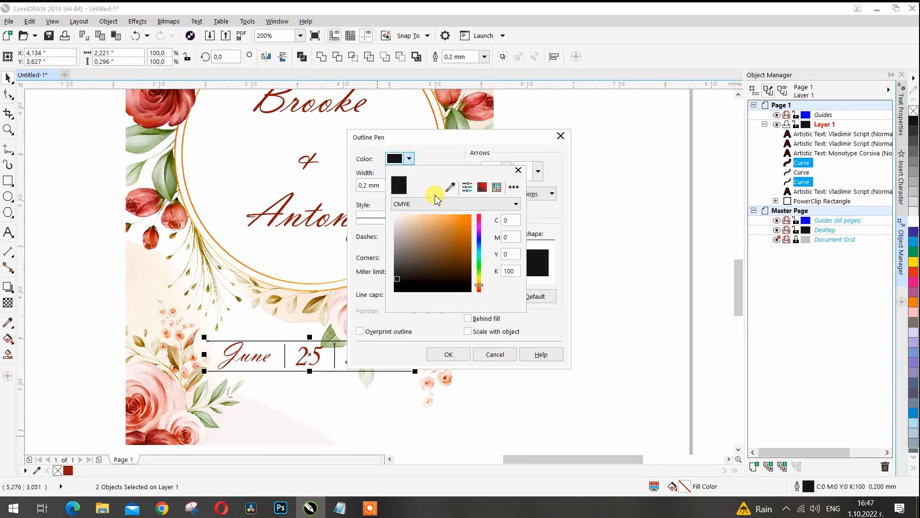
left_click(71, 471)
left_click(459, 355)
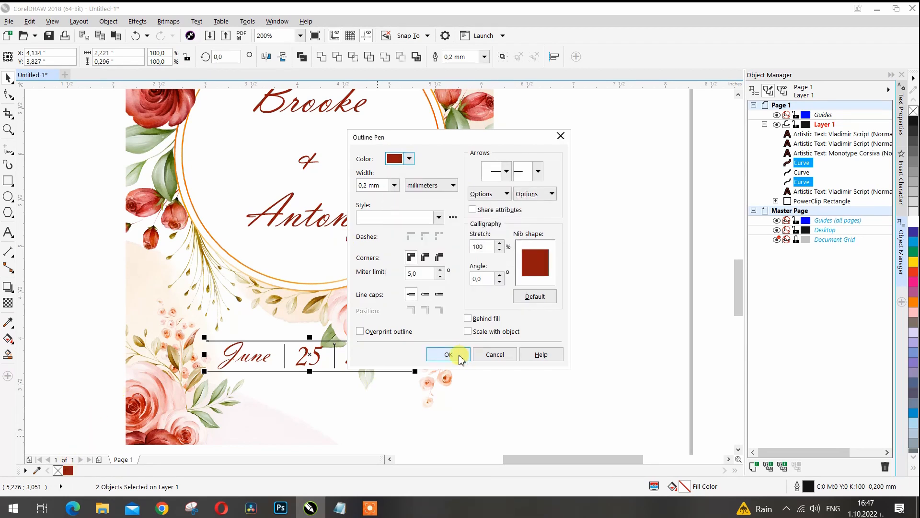
left_click(448, 355)
left_click(98, 353)
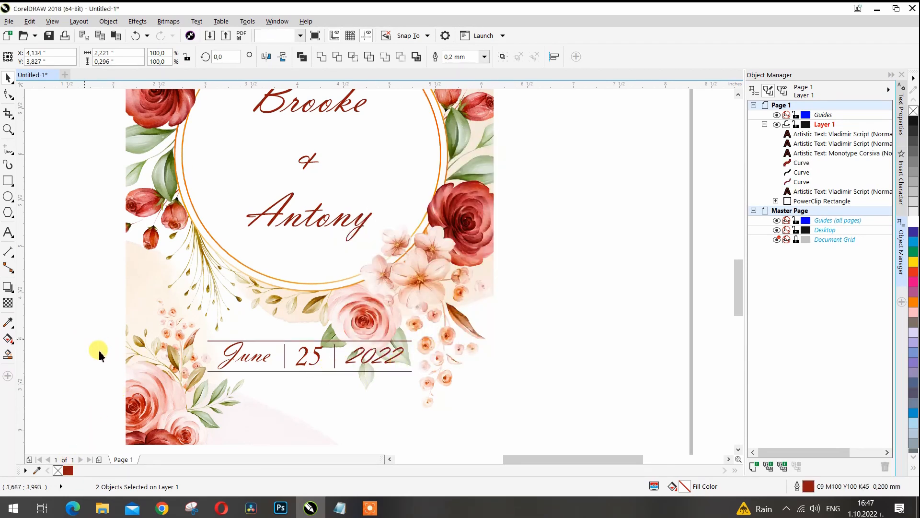
Recolour the lower date line's outline to the same dark red, C9 M100 Y100 K45
left_click(277, 370)
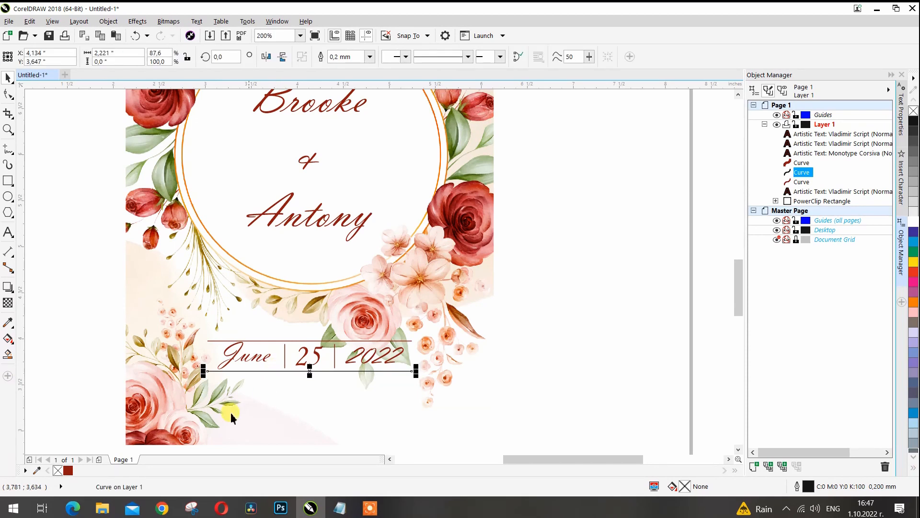
double_click(809, 486)
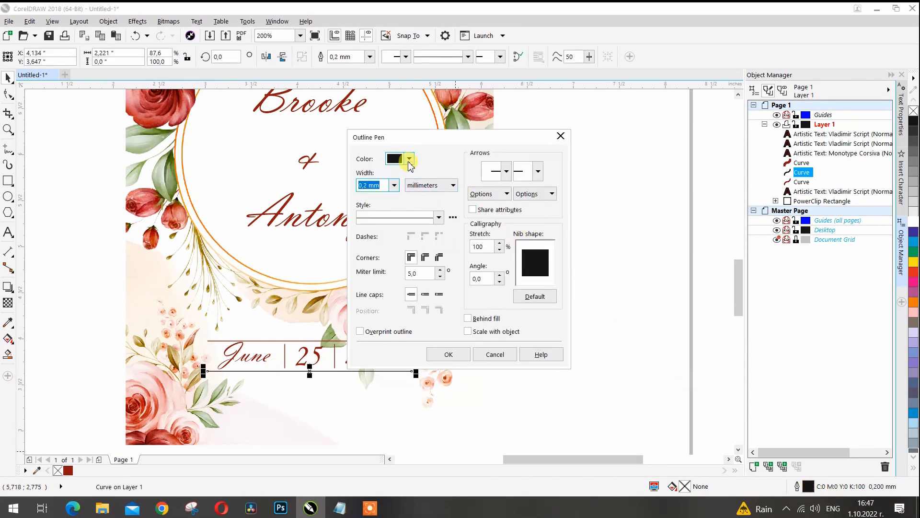
left_click(409, 160)
left_click(68, 469)
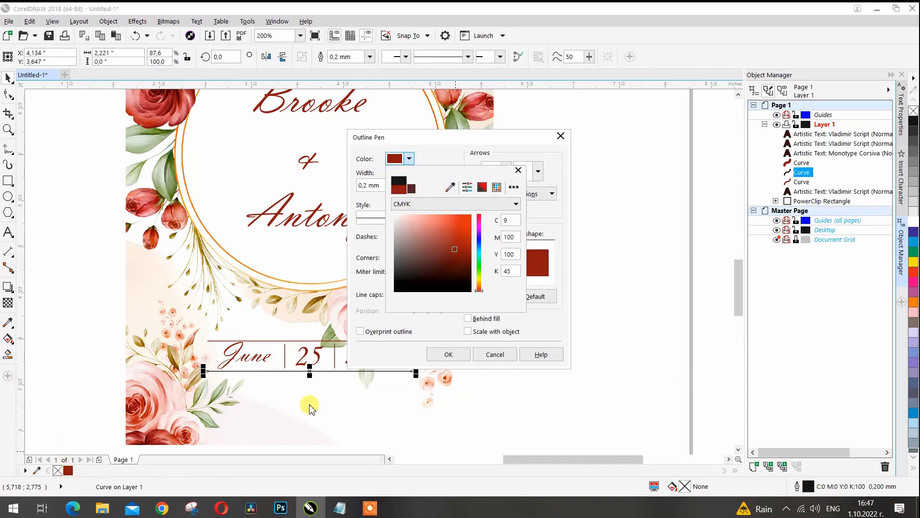
left_click(465, 356)
left_click(449, 354)
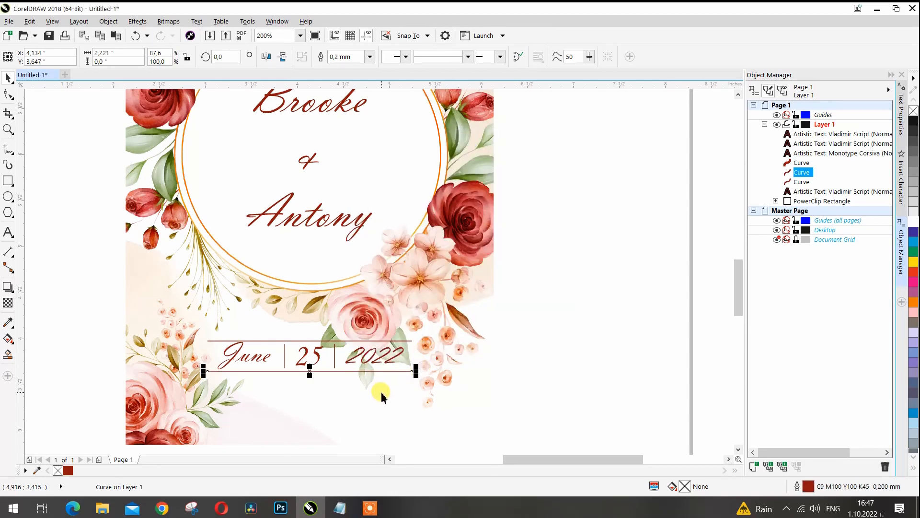
Select the whole label, including background, names, date texts and lines, and group all the objects
scroll(456, 300, "down", 1)
left_click(465, 292)
left_click_drag(210, 117, 458, 352)
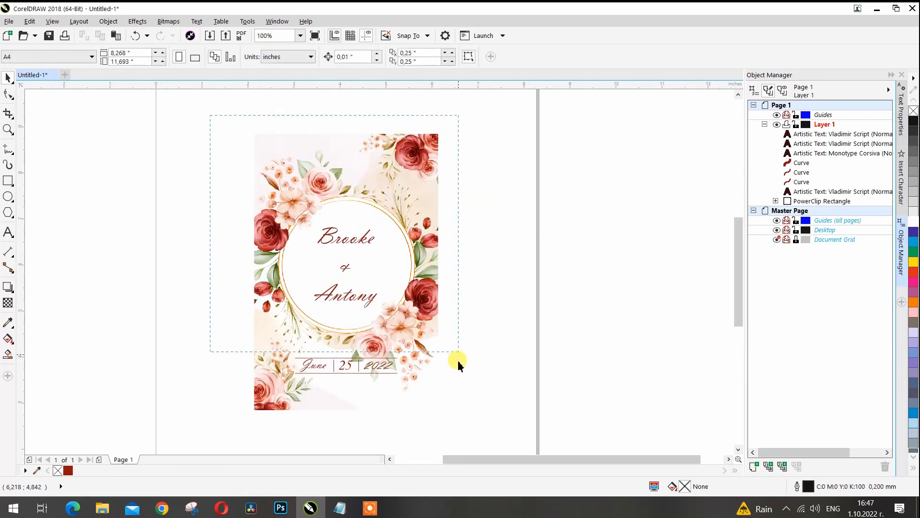
left_click_drag(479, 426, 481, 426)
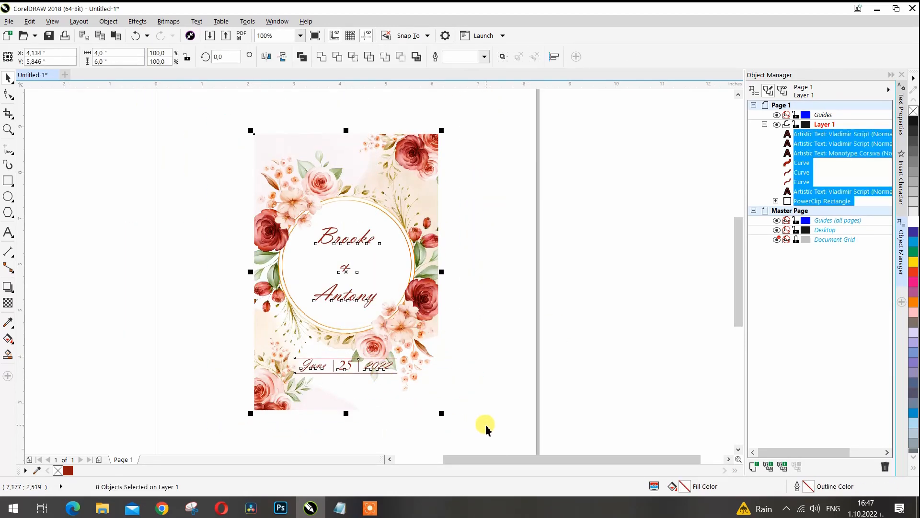
right_click(409, 281)
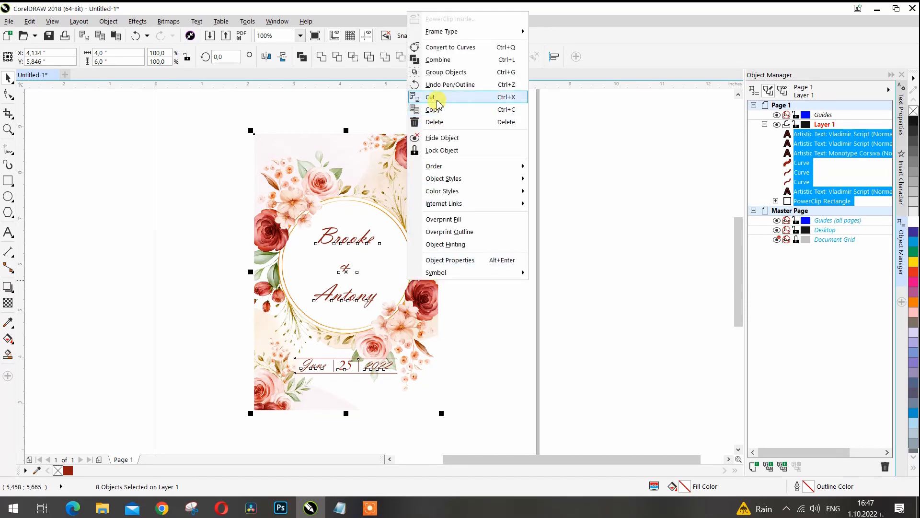
left_click(436, 74)
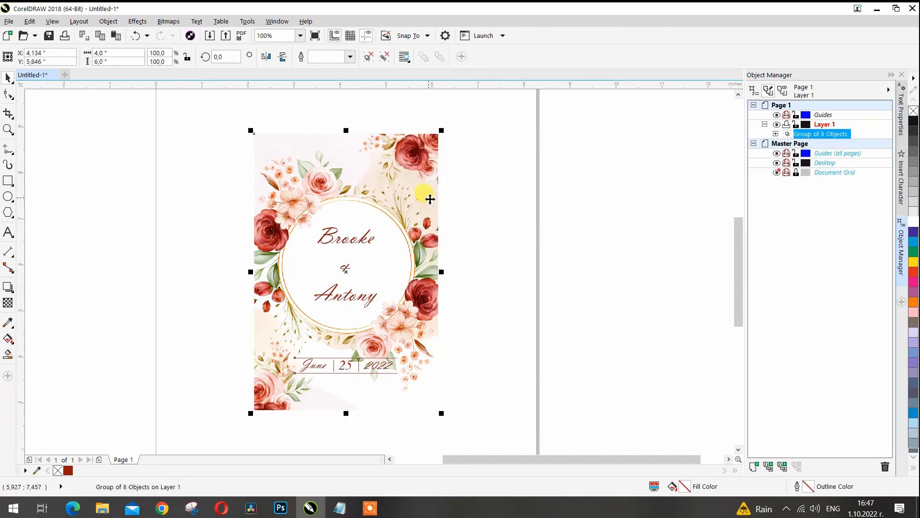
left_click(522, 235)
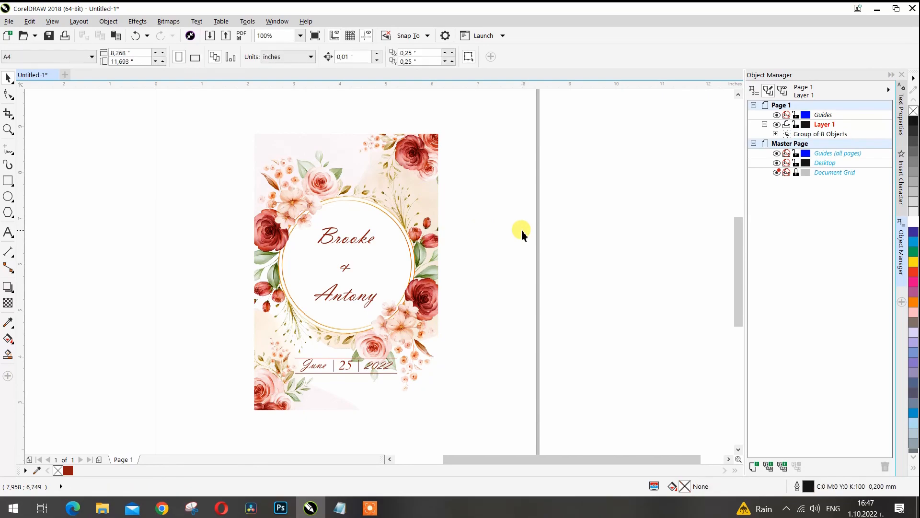